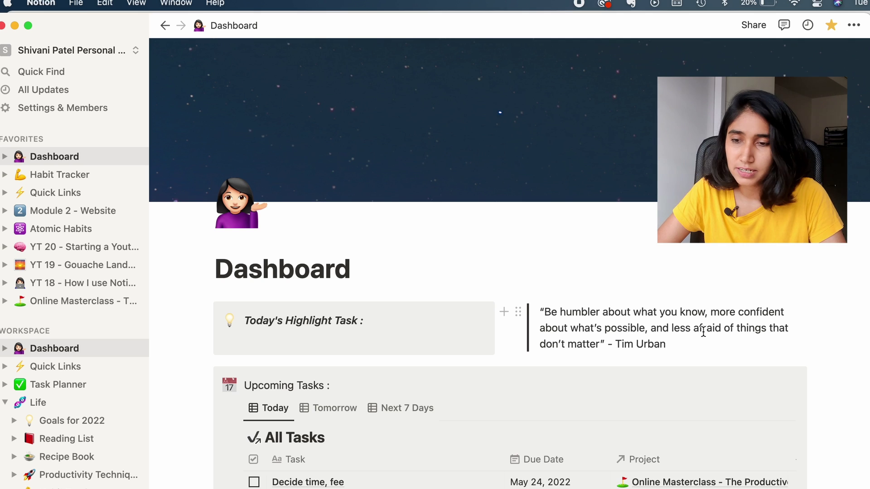
Look over the Dashboard from the highlight task and upcoming tasks down to the Content Calendar table.
scroll(703, 332, down, 3)
scroll(703, 332, down, 2)
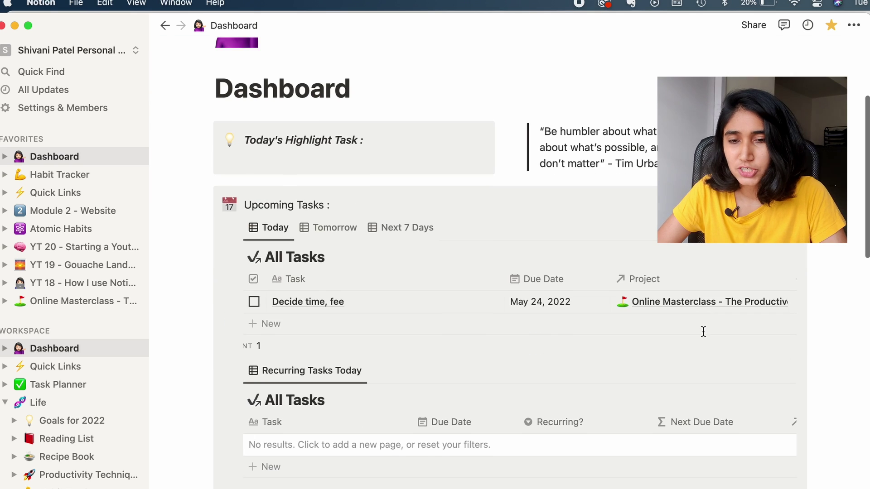
scroll(352, 324, down, 3)
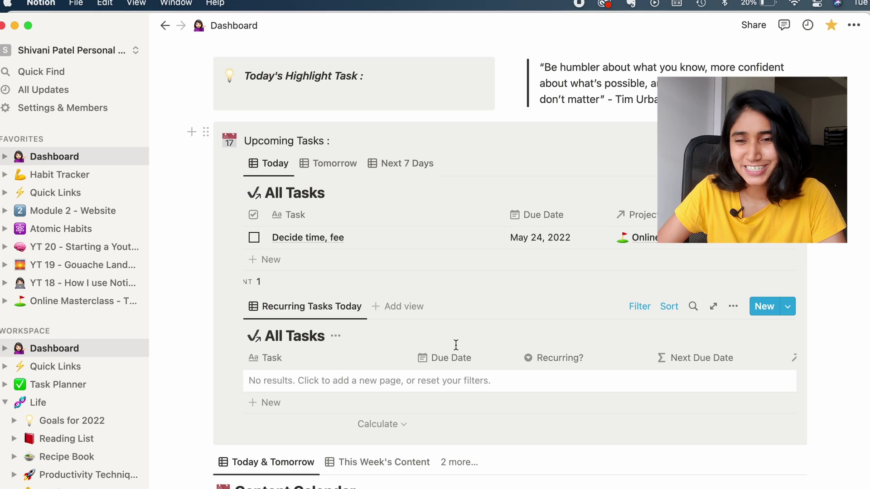
scroll(456, 345, up, 5)
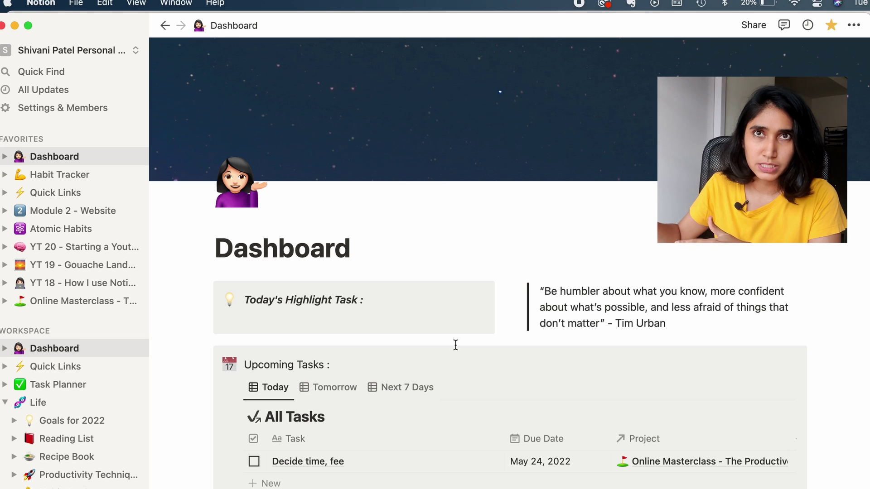
scroll(456, 345, down, 5)
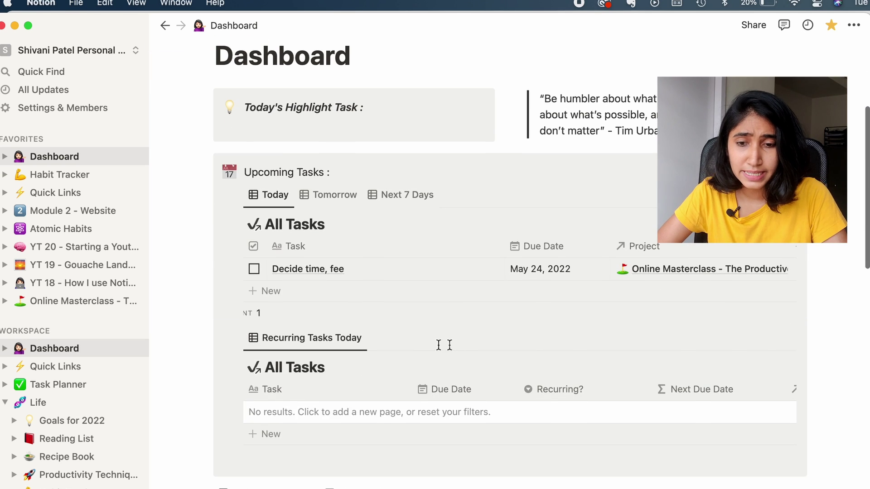
scroll(433, 398, down, 4)
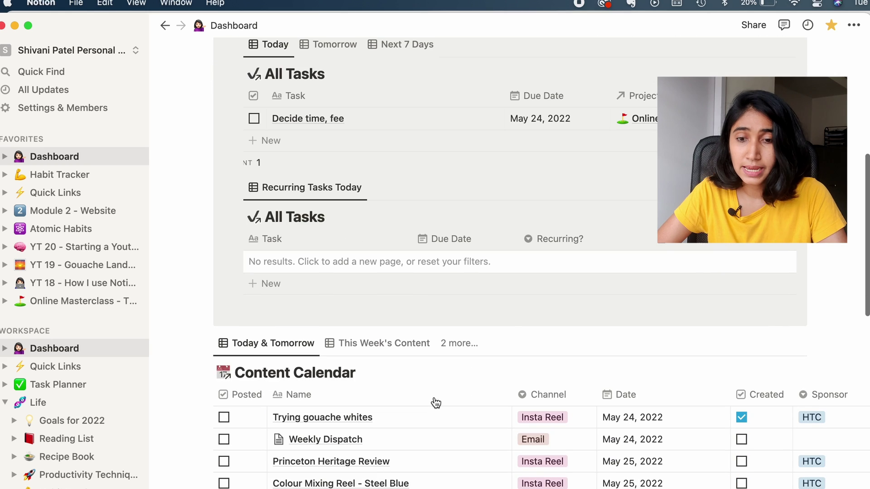
scroll(382, 364, down, 1)
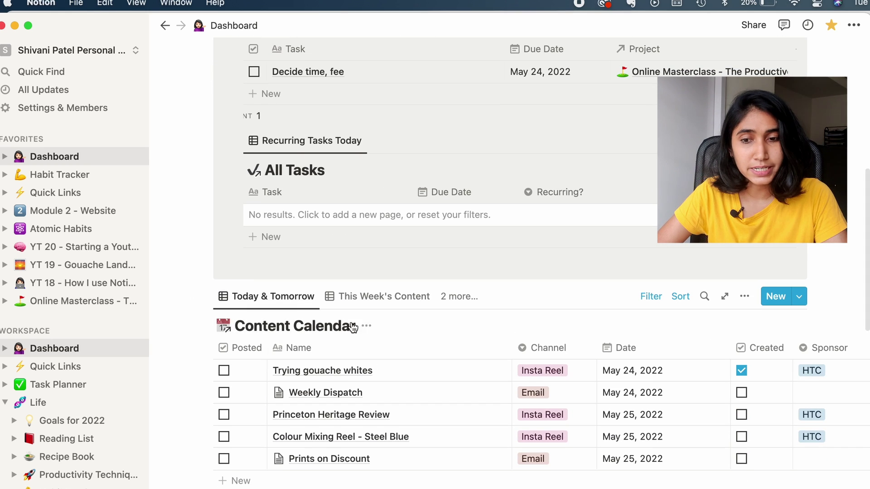
View the upcoming tasks for the Next 7 Days and return to the Today view.
scroll(334, 86, up, 4)
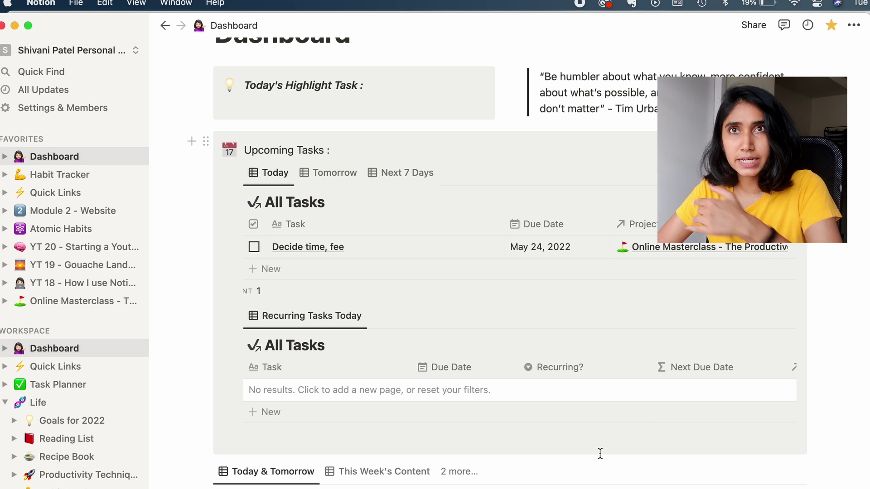
scroll(286, 281, up, 1)
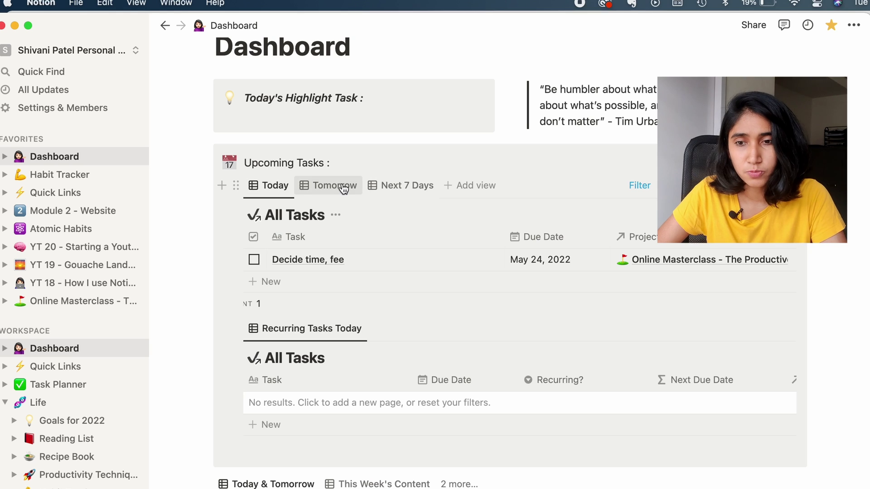
click(399, 185)
click(261, 185)
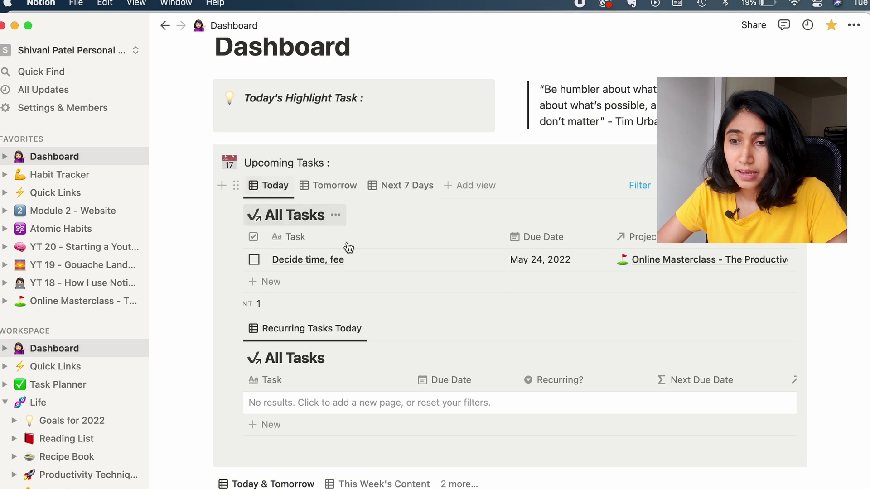
Open the full All Tasks database and look through its tasks and due dates to the end of the list.
click(298, 222)
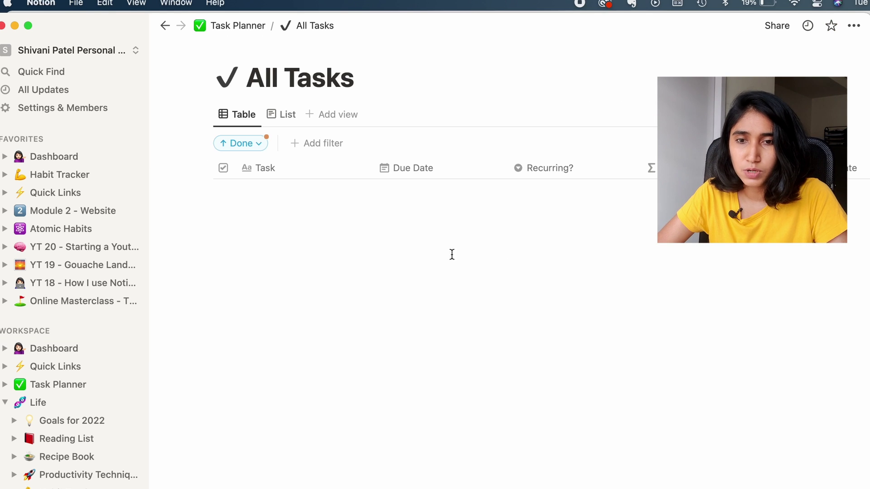
scroll(319, 360, down, 15)
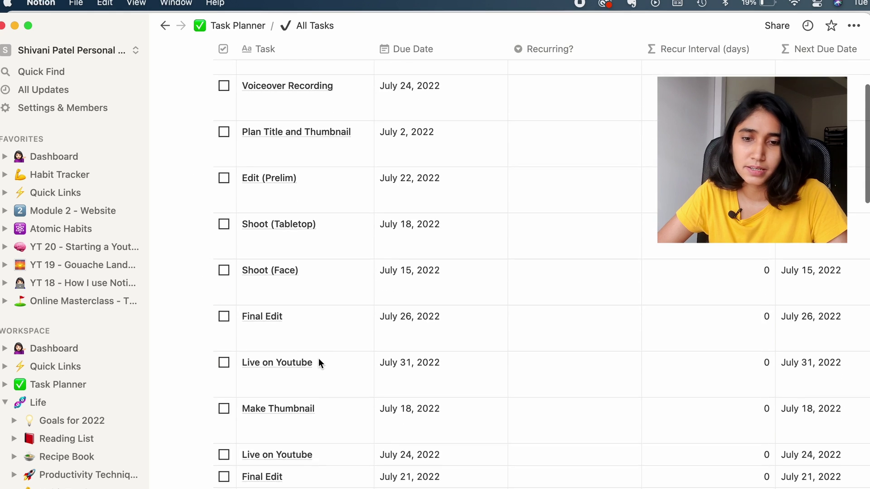
scroll(318, 361, down, 5)
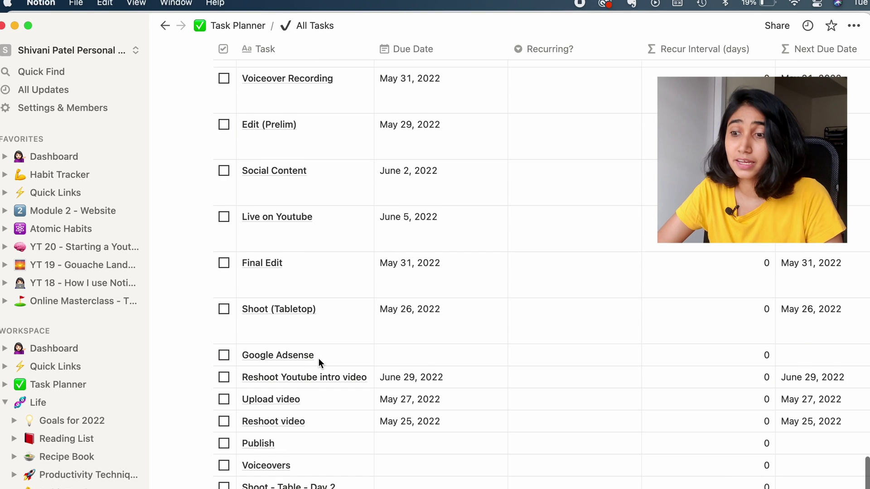
scroll(318, 358, down, 10)
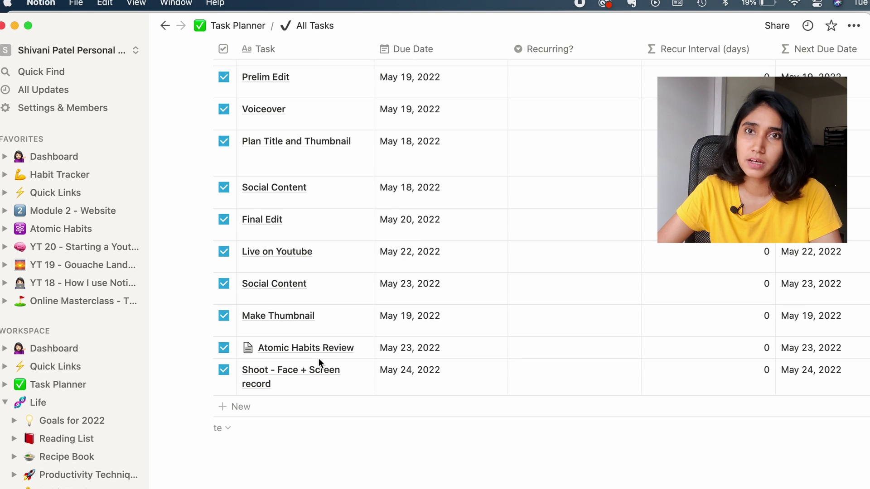
scroll(320, 161, up, 10)
Return to the Dashboard and open the full Content Calendar database.
click(164, 26)
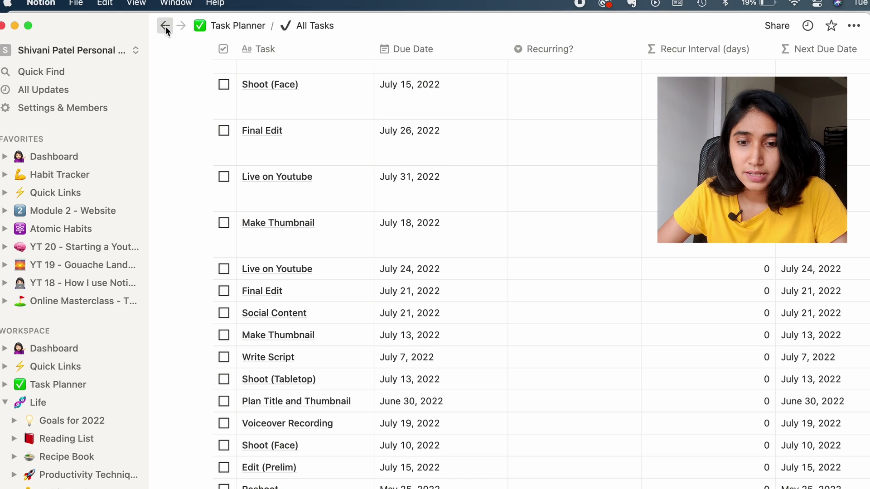
scroll(453, 301, down, 8)
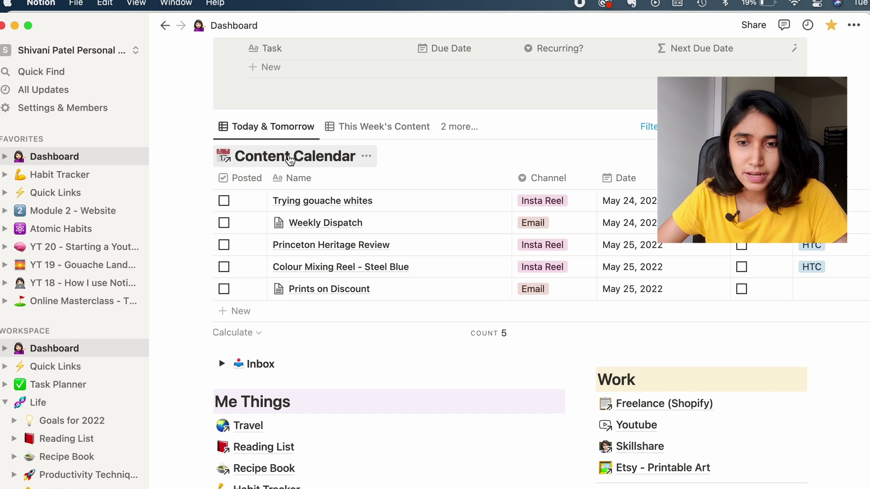
click(295, 156)
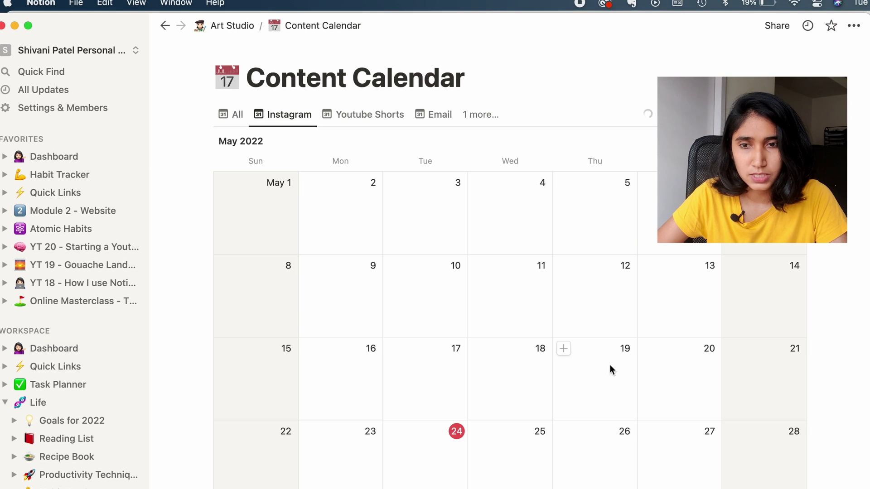
Examine the posted and scheduled Instagram content for May and June 2022 in the Content Calendar.
scroll(511, 303, down, 8)
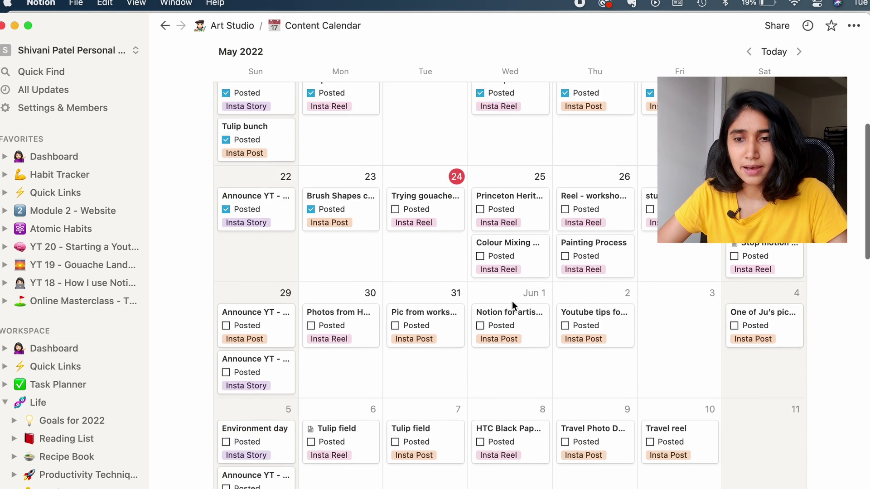
scroll(512, 300, up, 3)
scroll(512, 300, down, 2)
scroll(512, 301, up, 4)
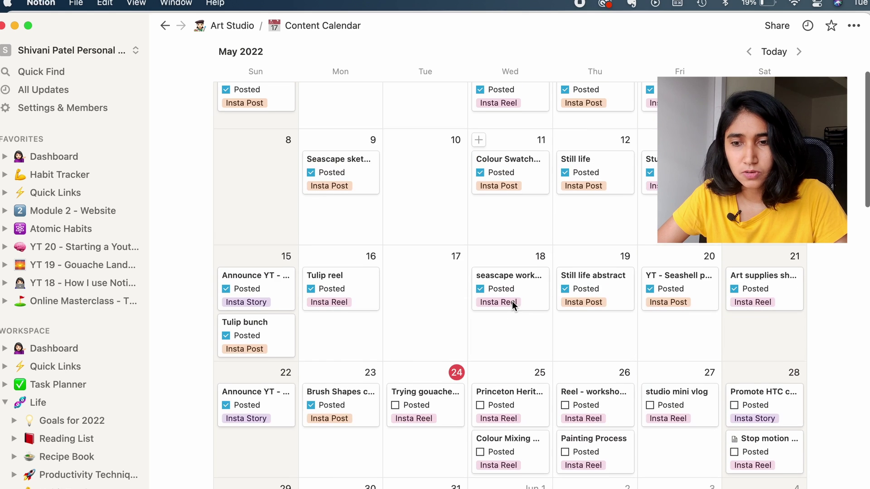
scroll(515, 331, down, 2)
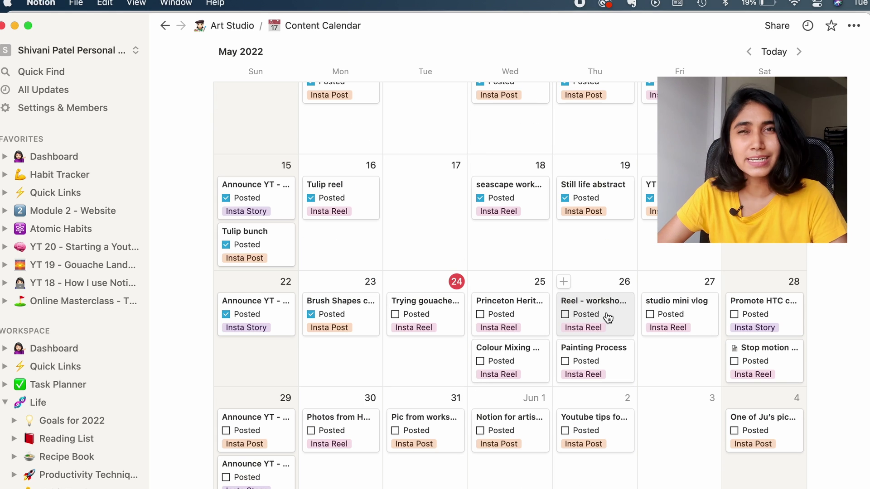
scroll(521, 349, down, 3)
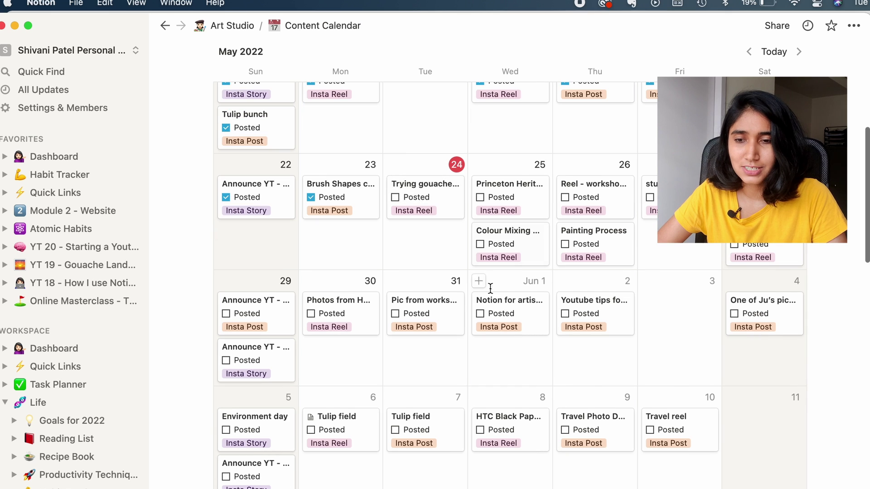
drag(577, 315, 625, 307)
scroll(431, 226, up, 10)
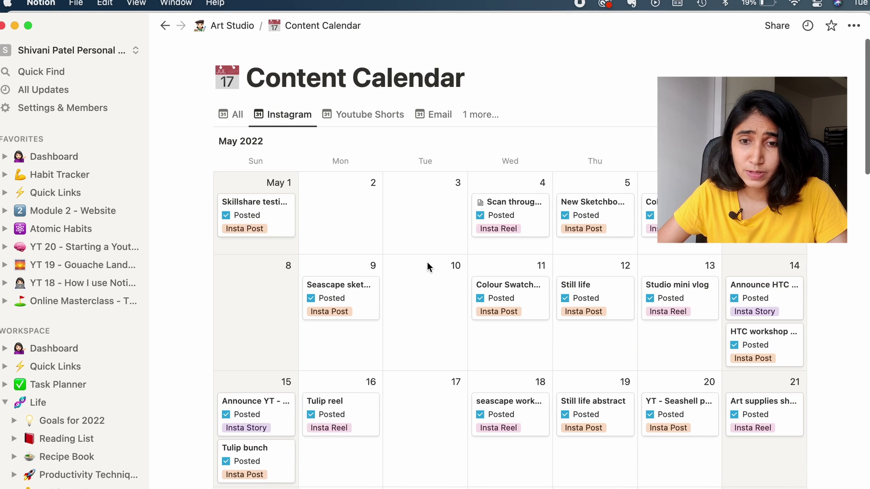
Browse the Content Calendar's All, Youtube Shorts and Email views and return to the Instagram view.
click(233, 118)
click(288, 119)
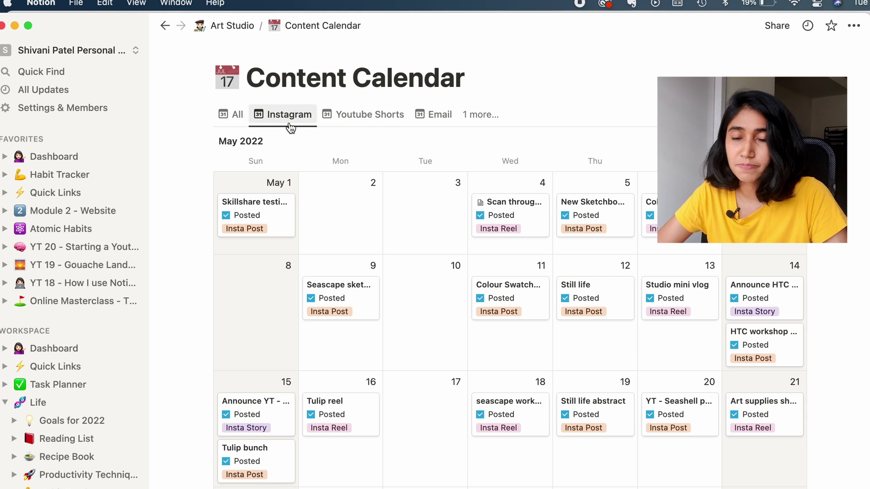
click(348, 118)
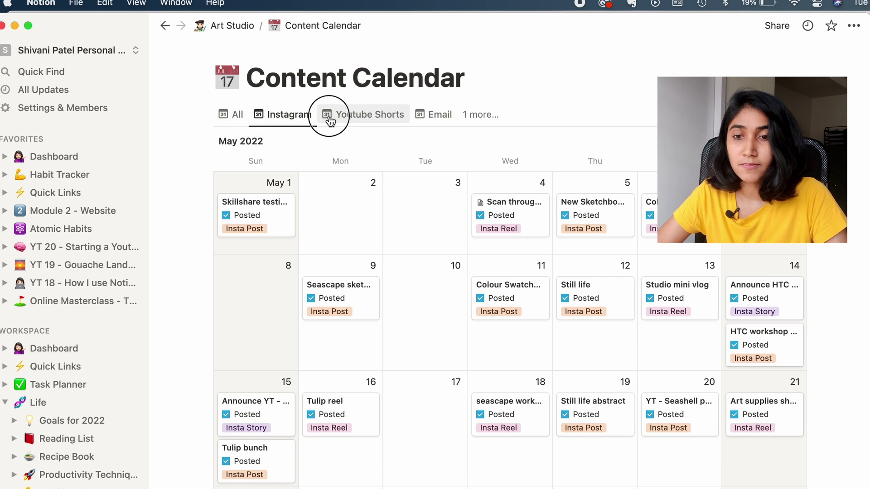
click(446, 114)
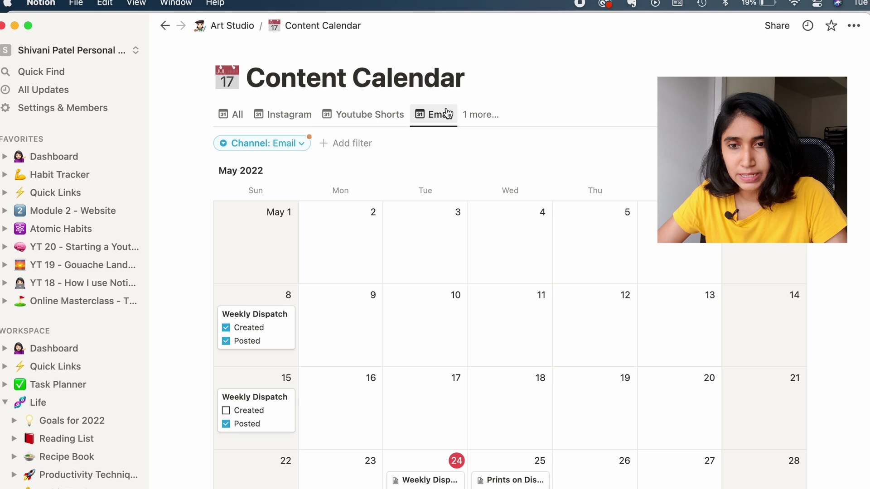
click(299, 114)
Open the "Trying gouache whites" entry on May 24, view its Channel options, and close it without changes.
scroll(512, 236, down, 3)
scroll(396, 281, down, 3)
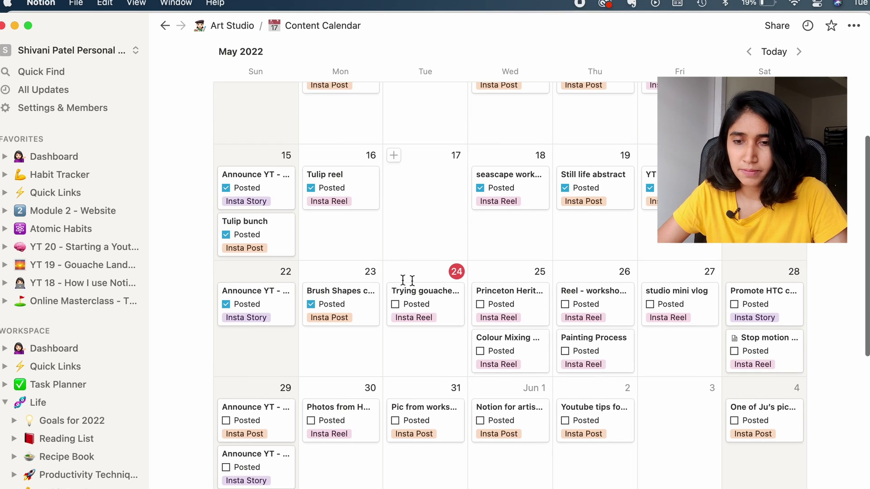
click(413, 302)
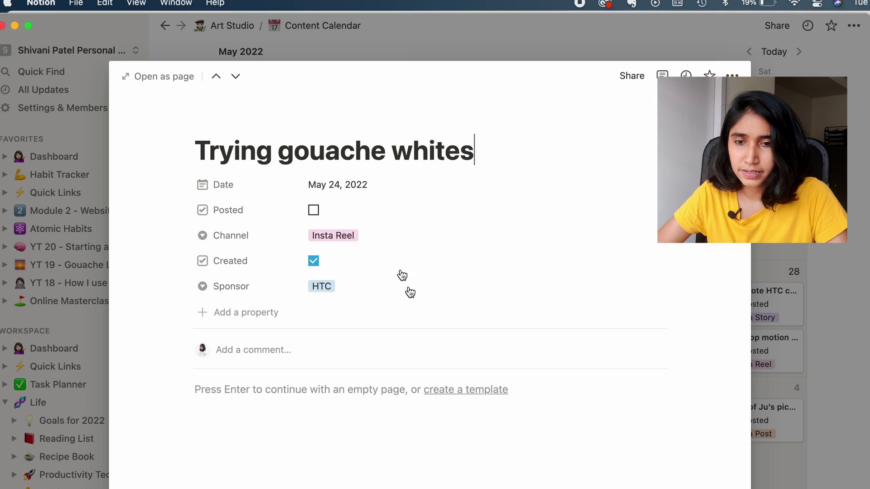
click(332, 236)
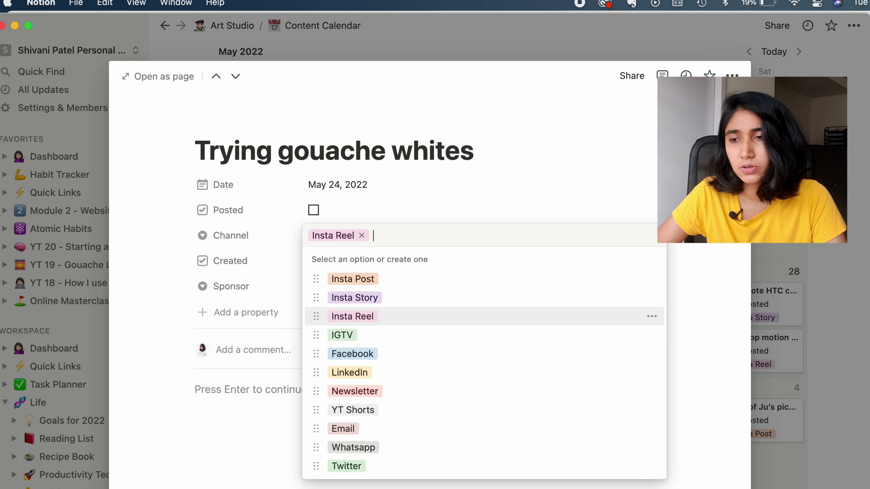
click(807, 279)
key(Escape)
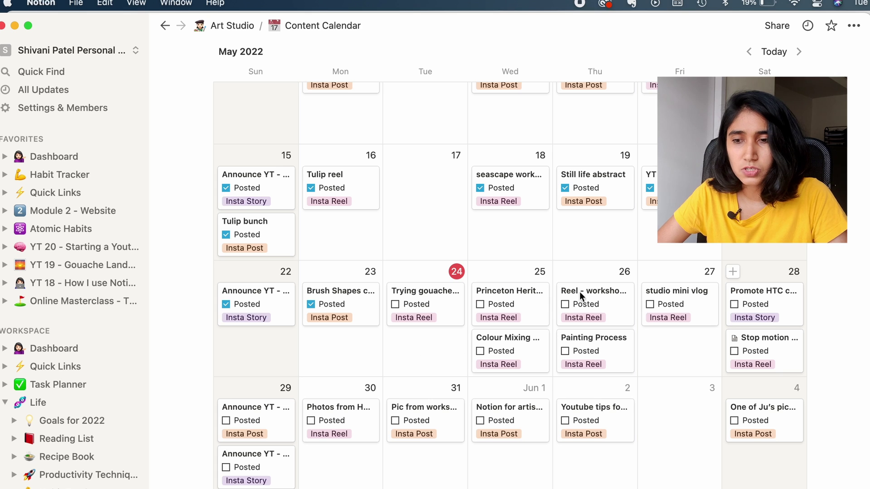
scroll(447, 379, down, 2)
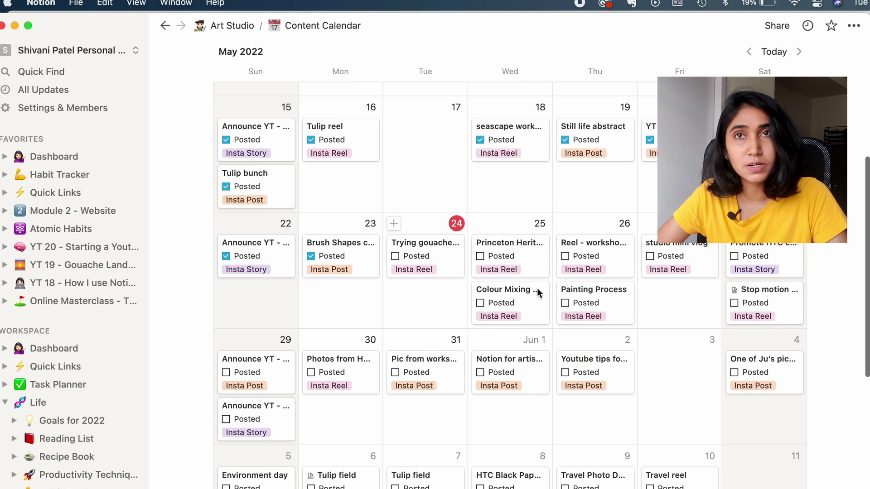
scroll(537, 287, up, 10)
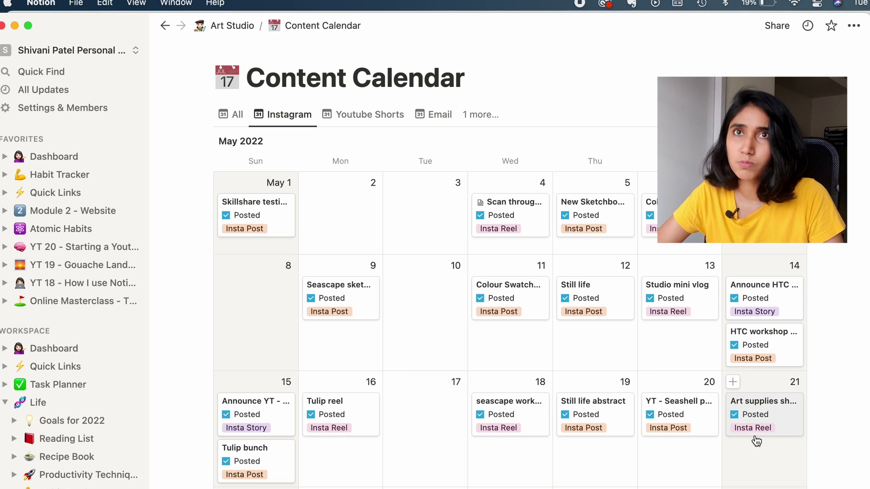
scroll(341, 368, down, 2)
scroll(225, 266, up, 2)
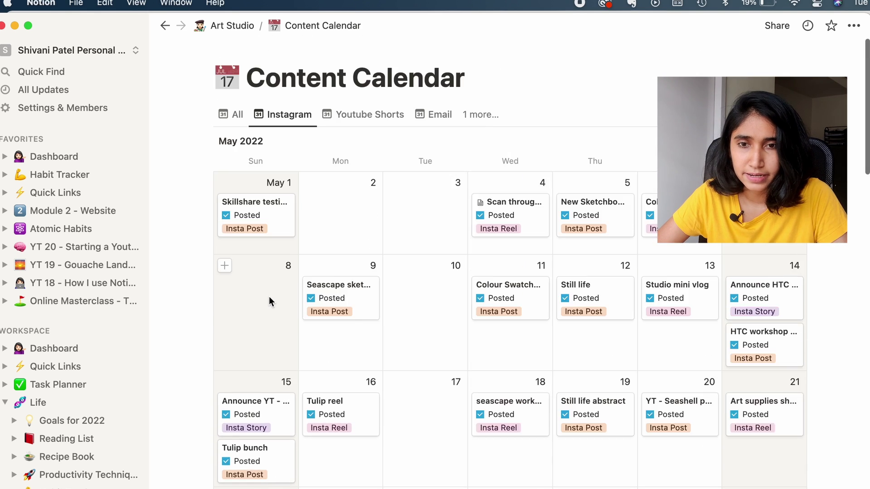
Return to the Dashboard and look through the Me Things, Work, Quick To-Dos, Quick Grocery List and Current Projects sections.
key(super+bracketleft)
scroll(684, 303, down, 10)
scroll(682, 319, down, 3)
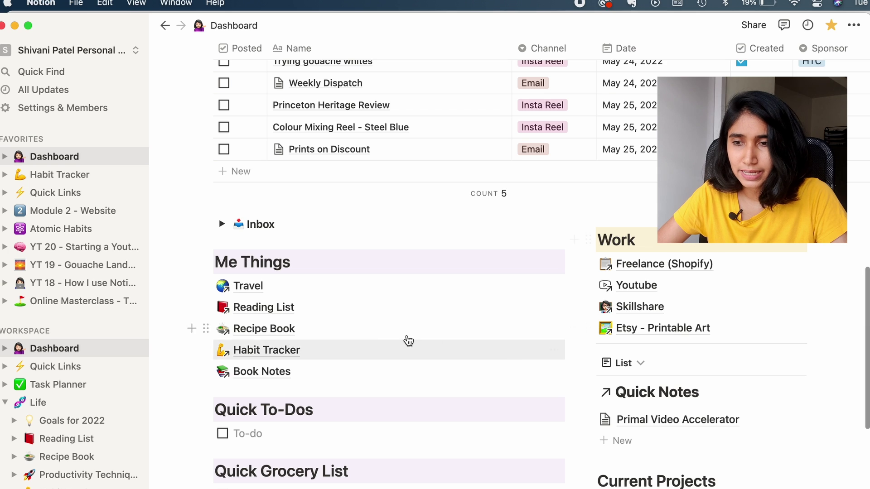
scroll(498, 338, down, 3)
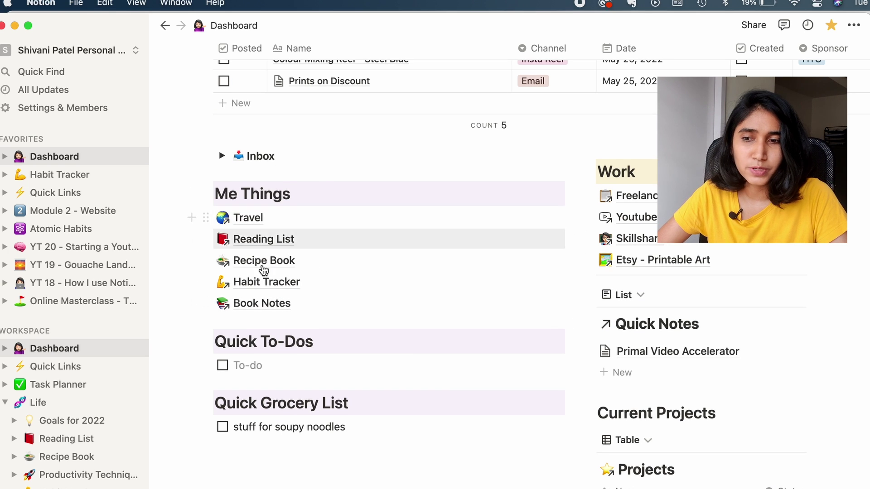
scroll(693, 256, down, 3)
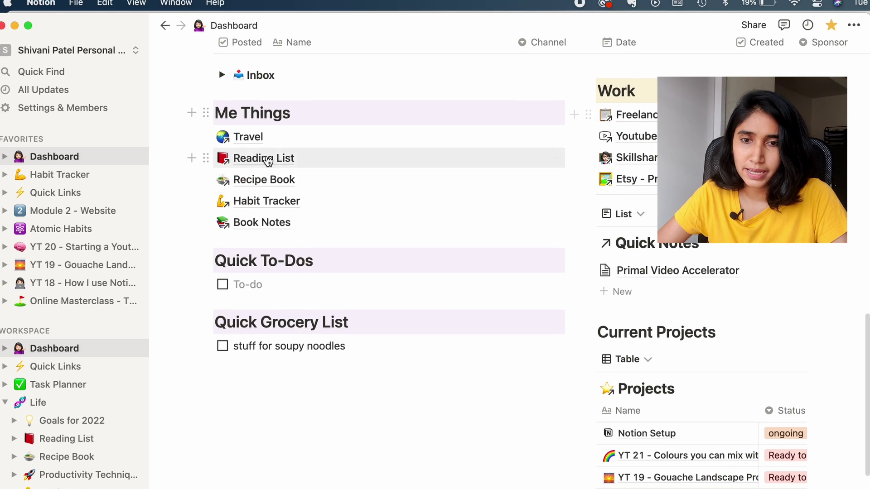
scroll(474, 305, down, 3)
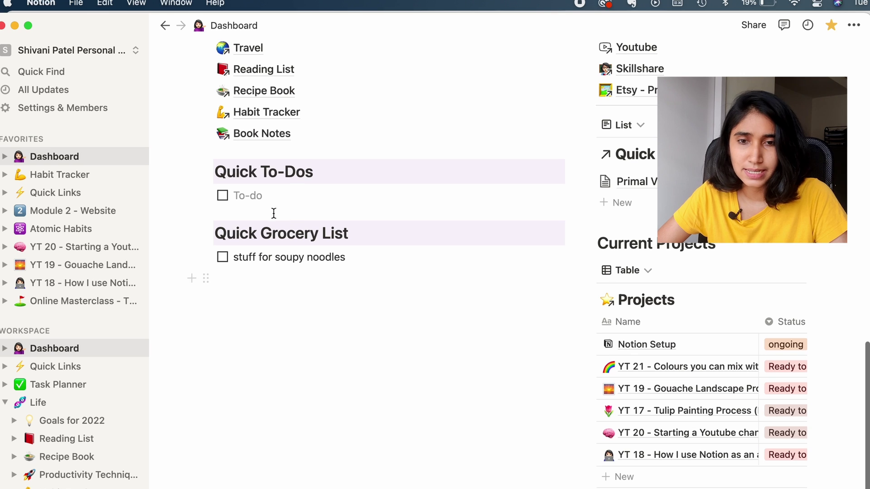
Look over the Quick To-Dos and Quick Grocery List, and return to the beginning of the Dashboard.
click(269, 201)
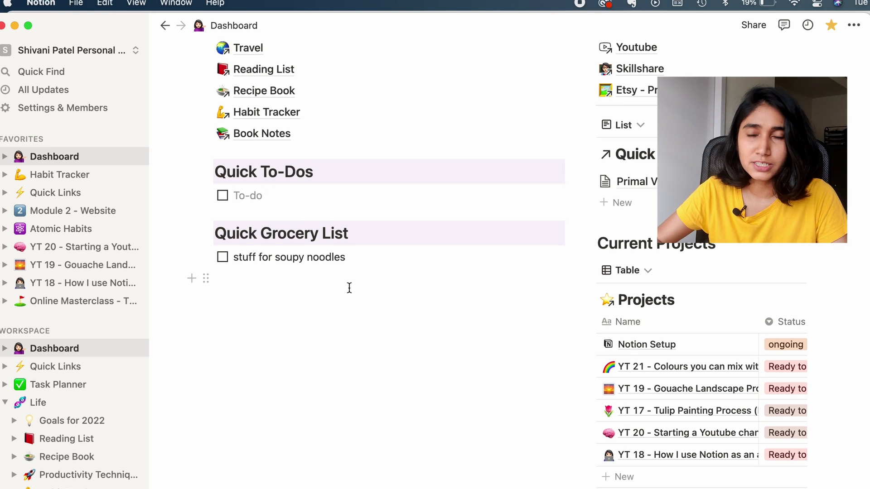
click(306, 251)
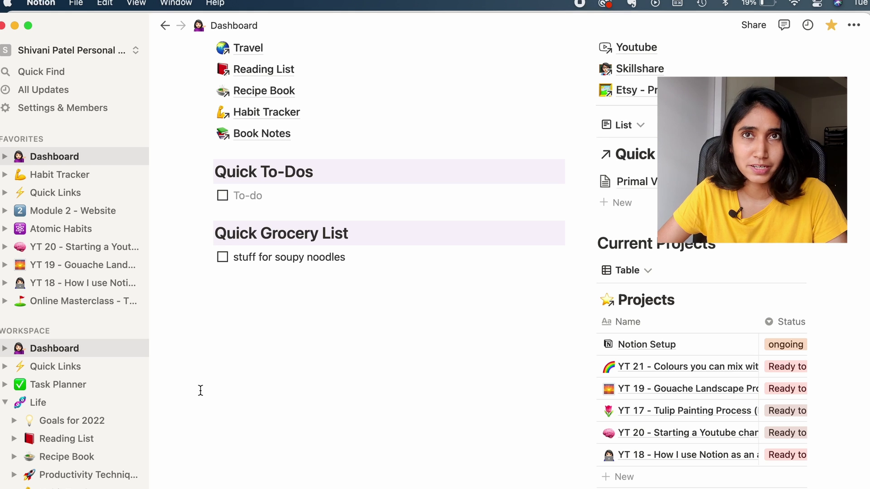
scroll(201, 391, up, 5)
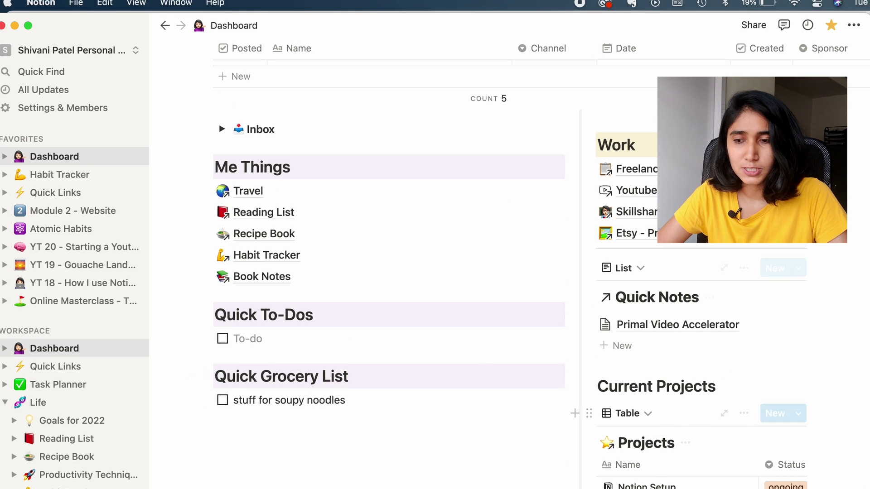
scroll(498, 300, up, 1)
scroll(499, 301, up, 15)
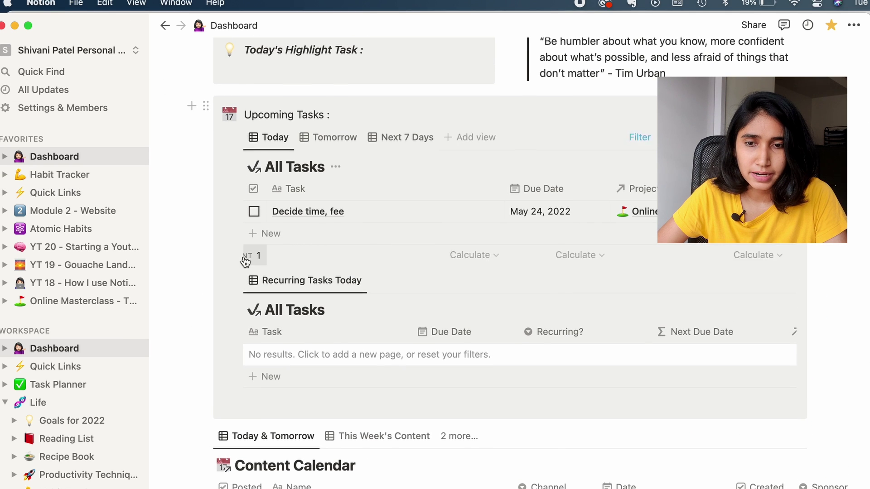
scroll(246, 258, up, 8)
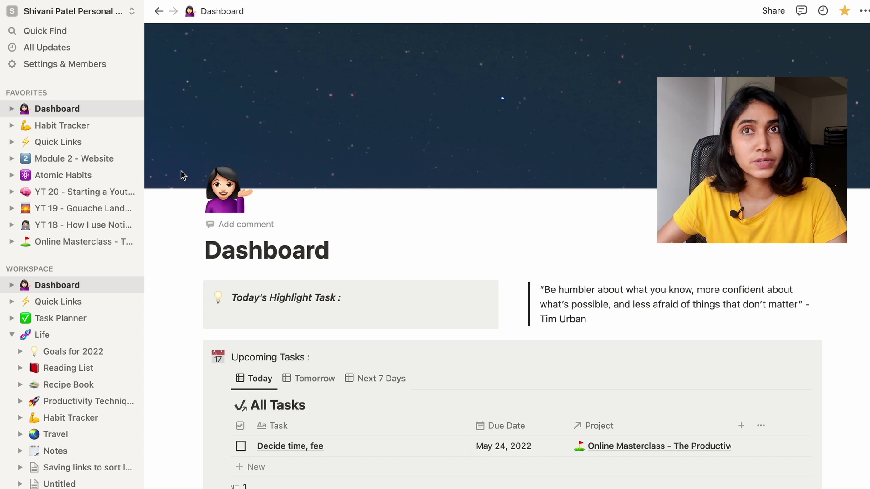
Open the Quick Links page from the favorites and expand and collapse its list of subpages.
click(21, 142)
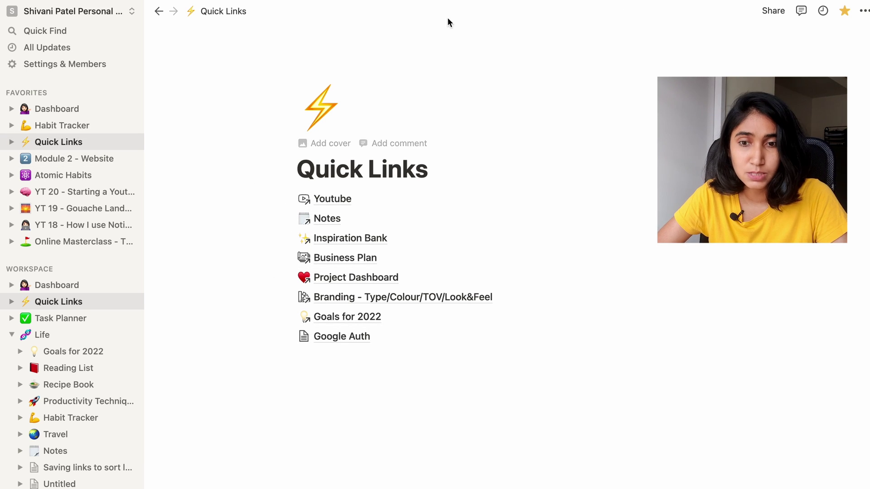
click(11, 143)
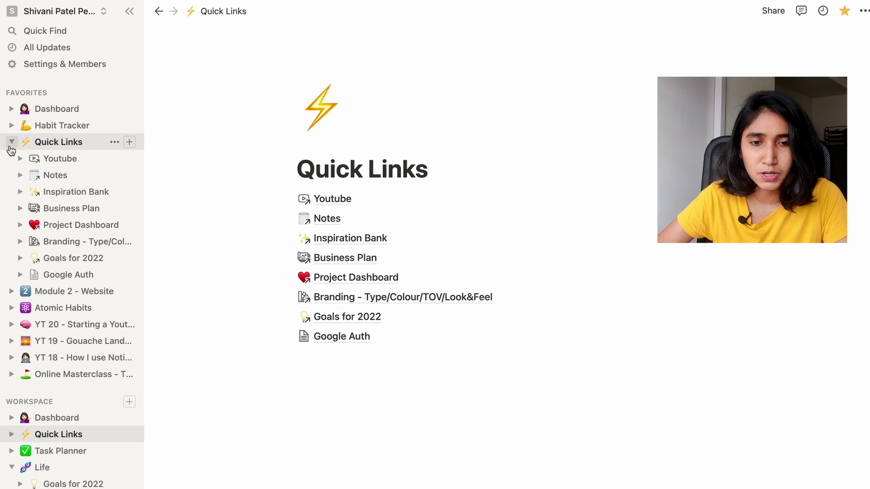
click(11, 143)
click(11, 143)
click(10, 144)
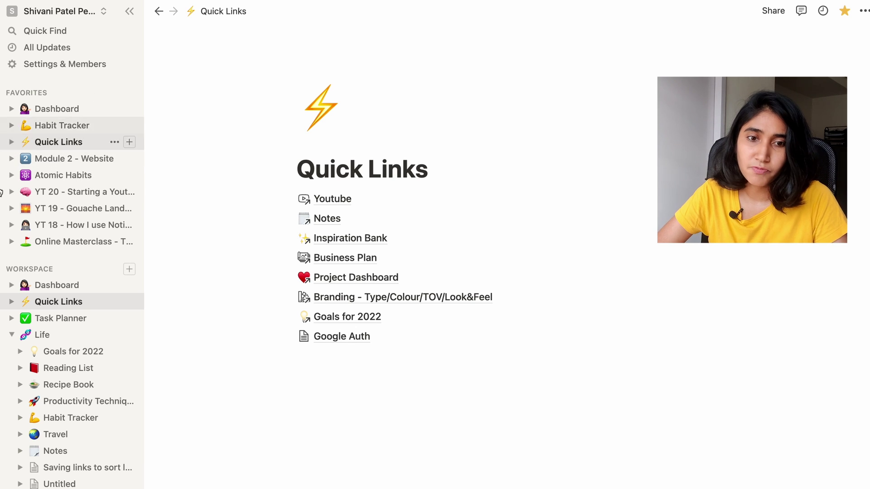
View the favorited "YT 18 - How I use Notion as an artist" page and go back to the Dashboard.
click(79, 229)
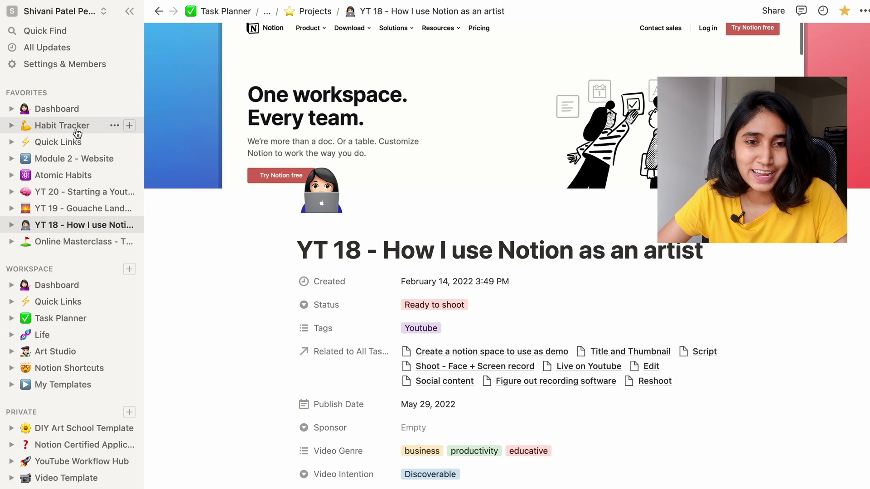
click(55, 110)
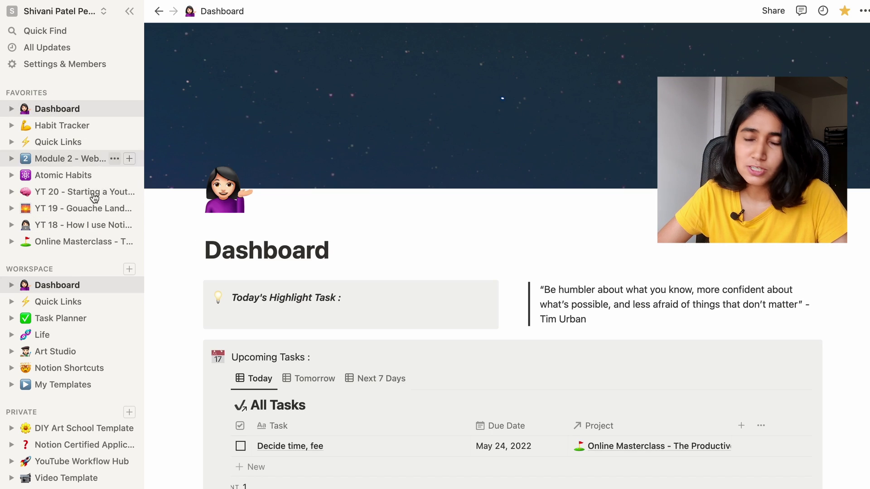
click(12, 285)
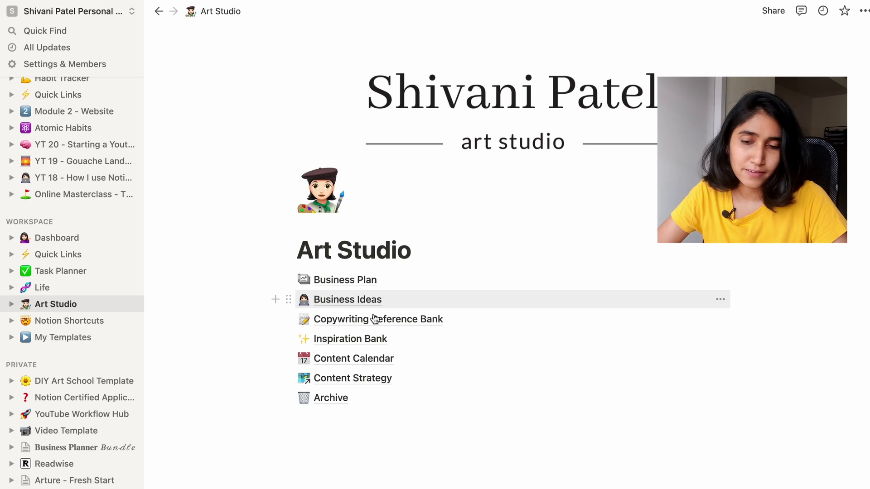
Open the Inspiration Bank from Art Studio and look through its idea list and In-Depth References gallery.
click(367, 343)
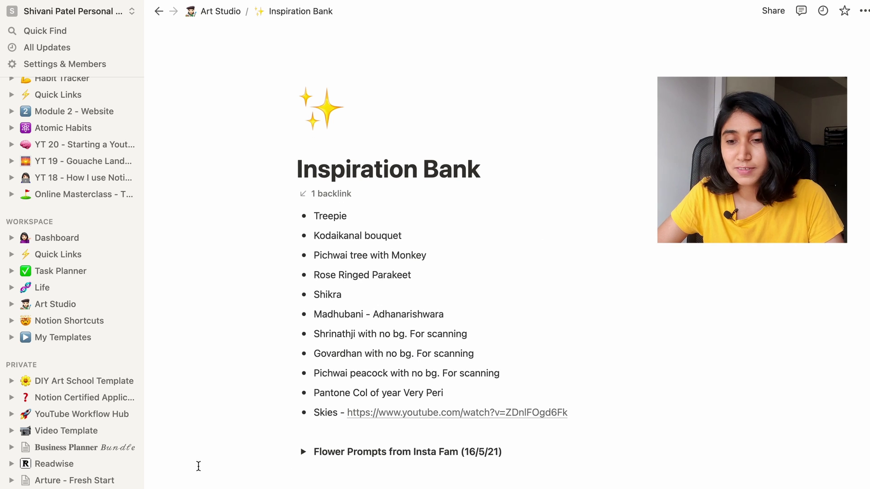
click(410, 332)
scroll(412, 332, down, 3)
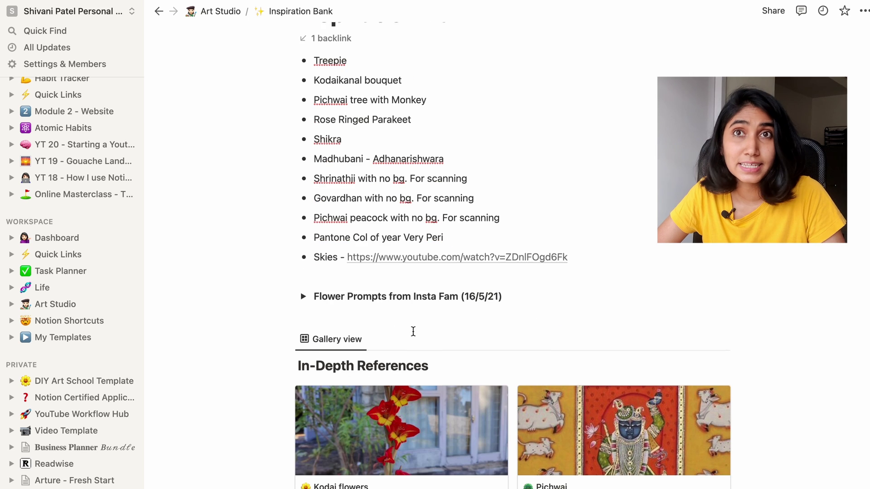
scroll(414, 336, down, 1)
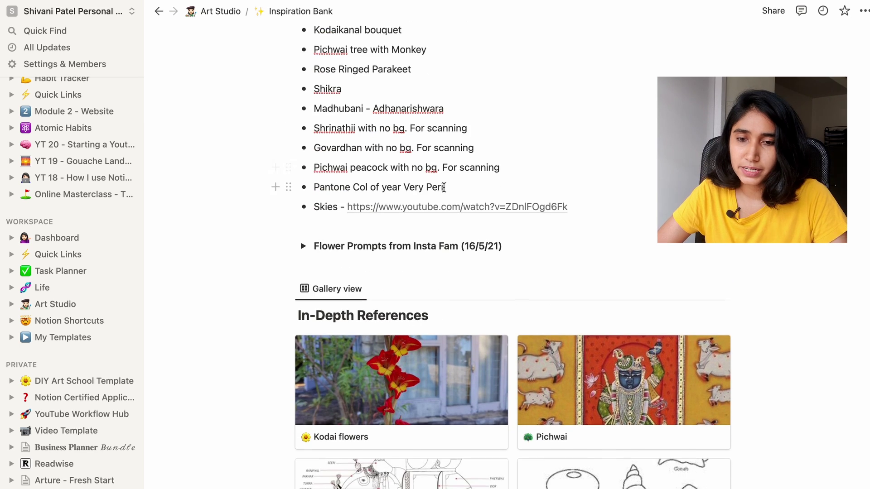
scroll(435, 204, down, 3)
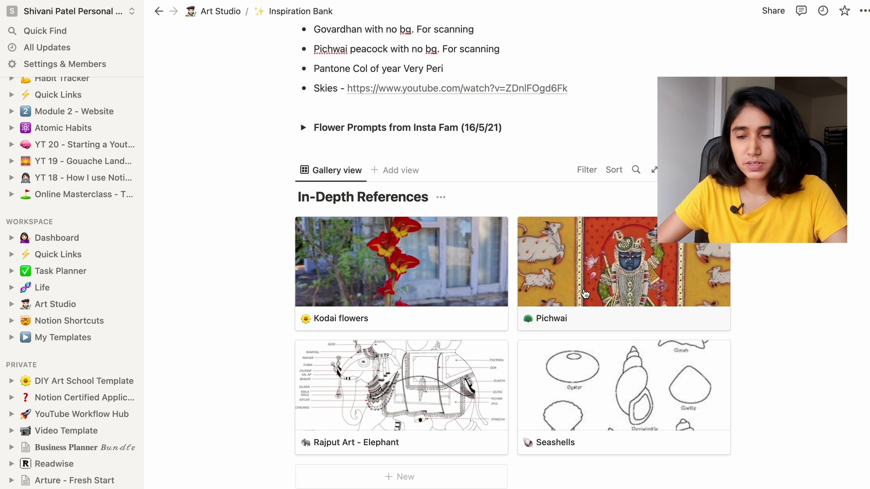
Open the Pichwai reference and review its History, Key Elements, Key Colours and References 1 gallery.
click(607, 291)
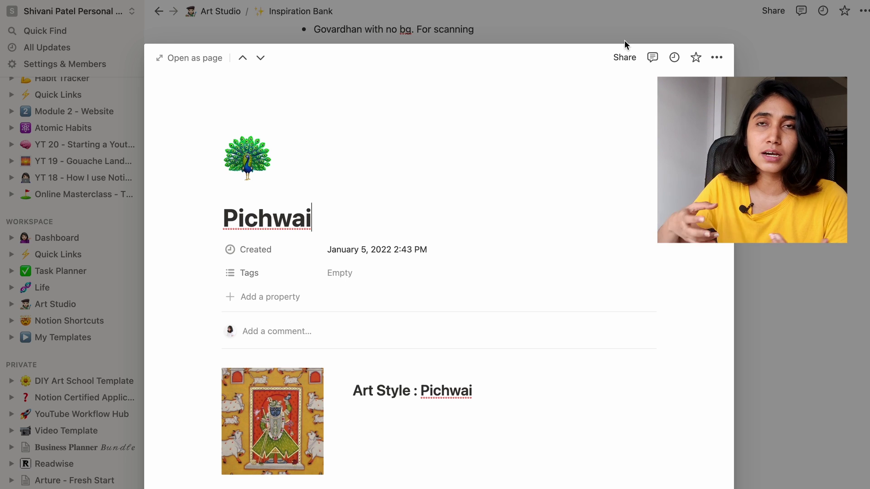
scroll(634, 125, down, 8)
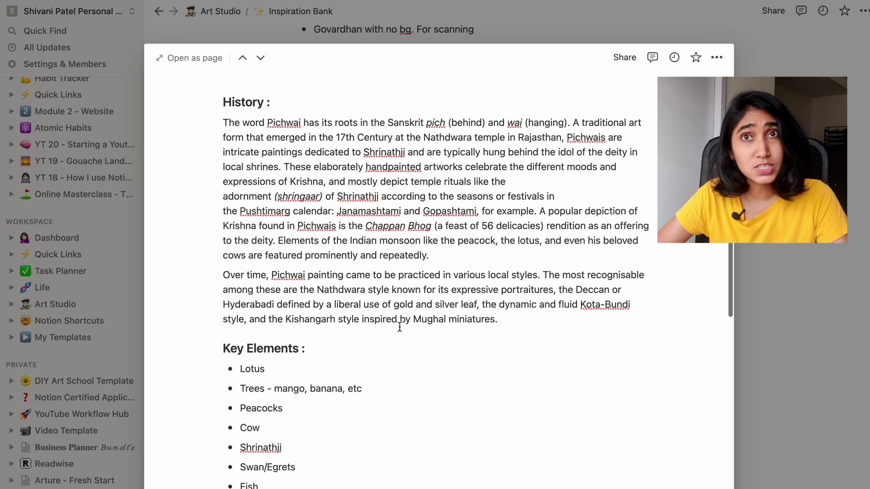
scroll(399, 327, down, 4)
scroll(348, 402, down, 8)
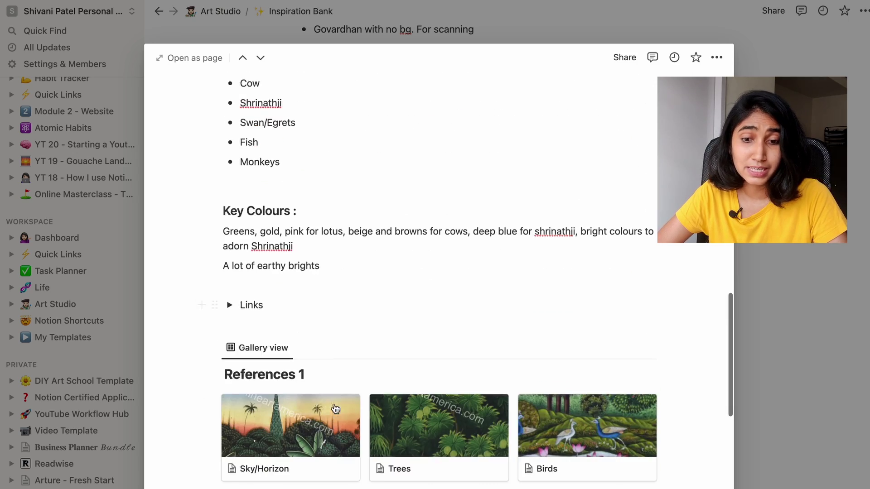
scroll(451, 256, up, 13)
scroll(450, 255, down, 12)
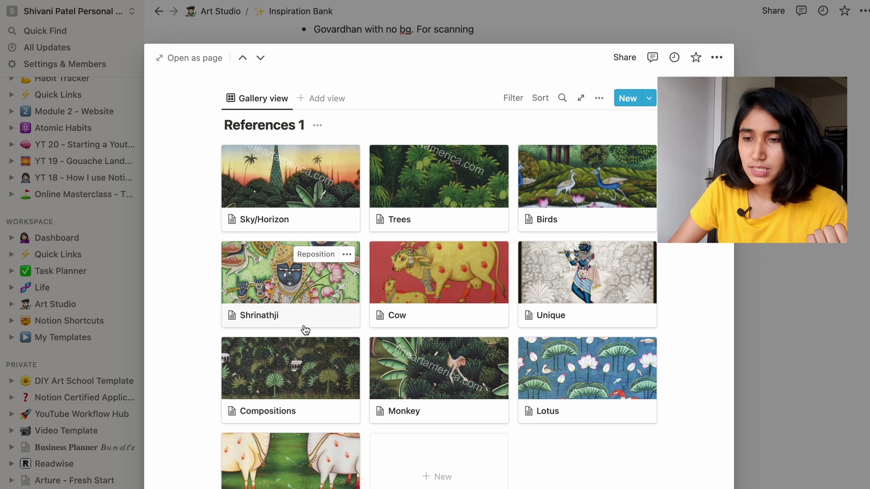
Browse the images in the Birds reference, close it and return to the Inspiration Bank's In-Depth References.
click(583, 205)
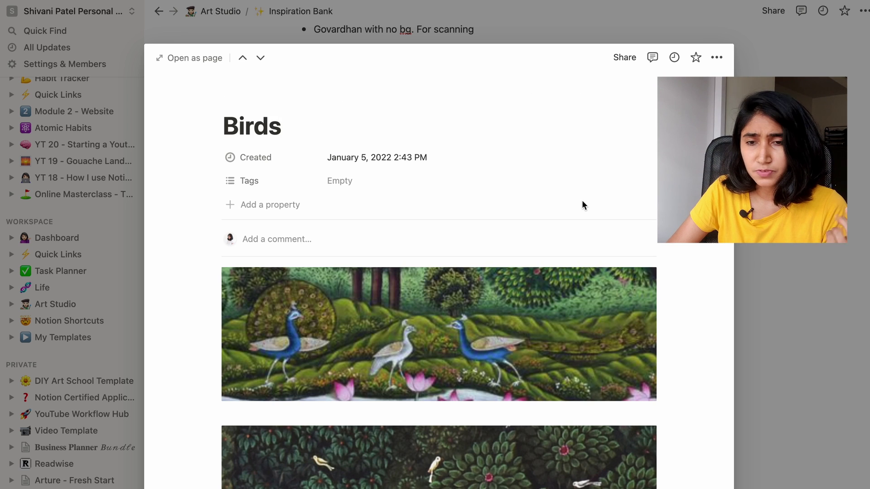
scroll(533, 309, down, 6)
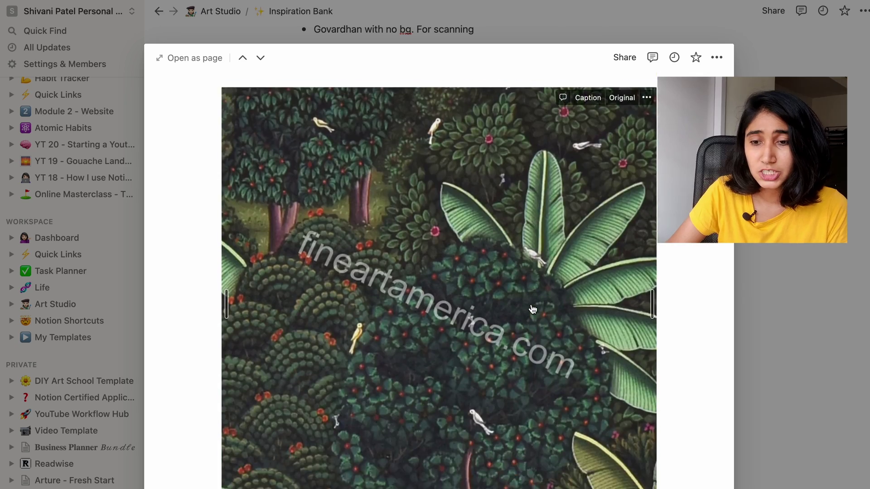
scroll(533, 310, down, 10)
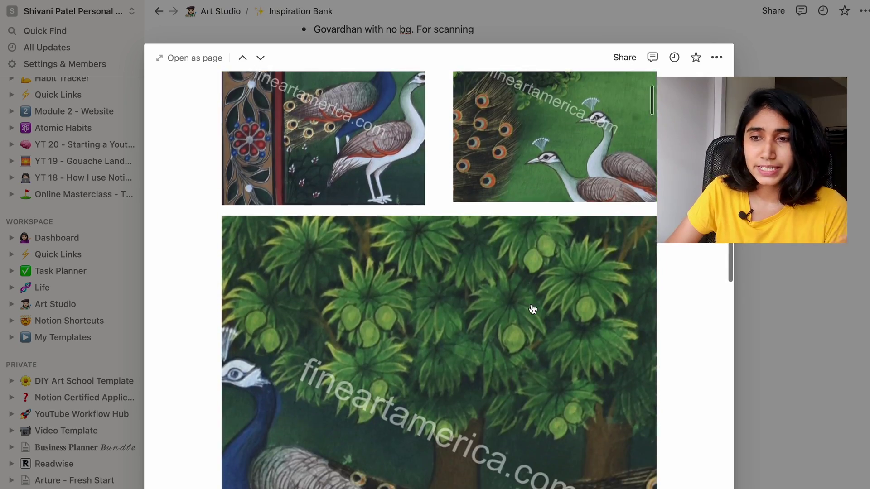
scroll(532, 310, down, 10)
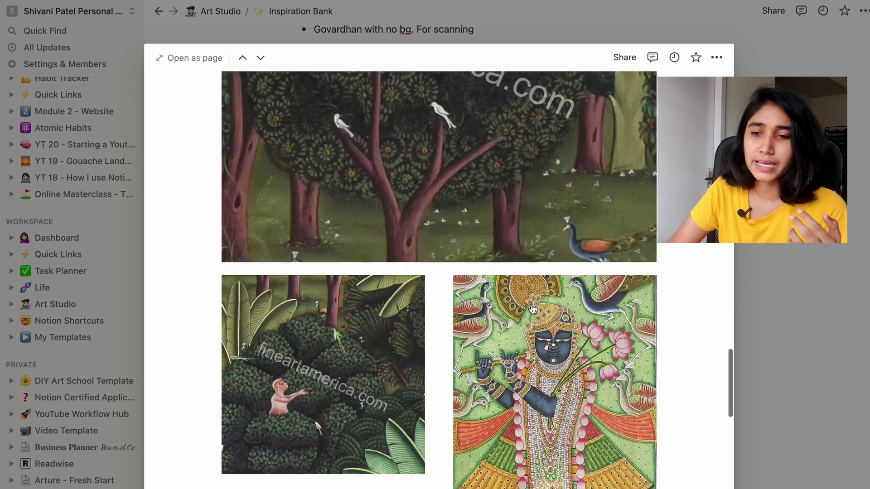
scroll(533, 309, down, 10)
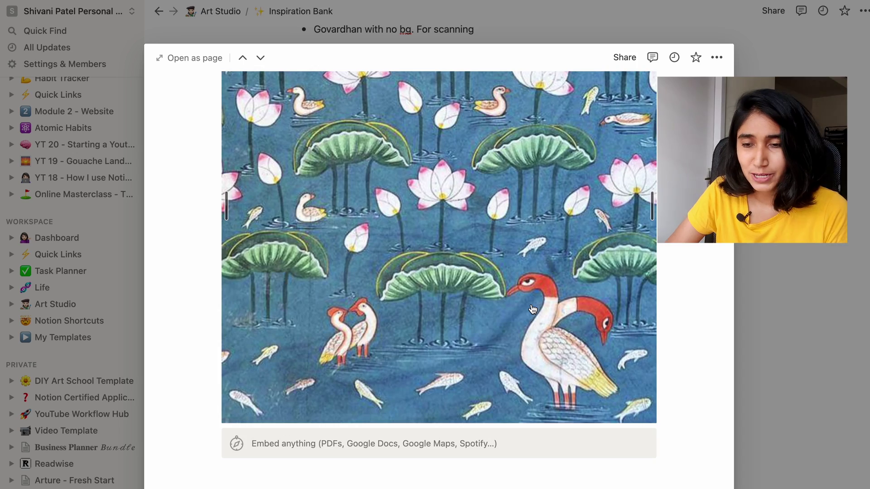
scroll(533, 309, up, 10)
key(Escape)
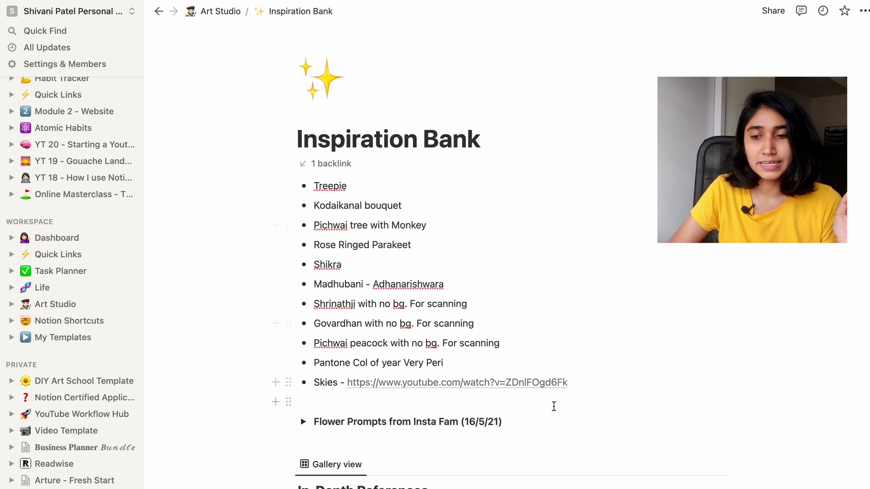
scroll(553, 406, down, 8)
click(589, 208)
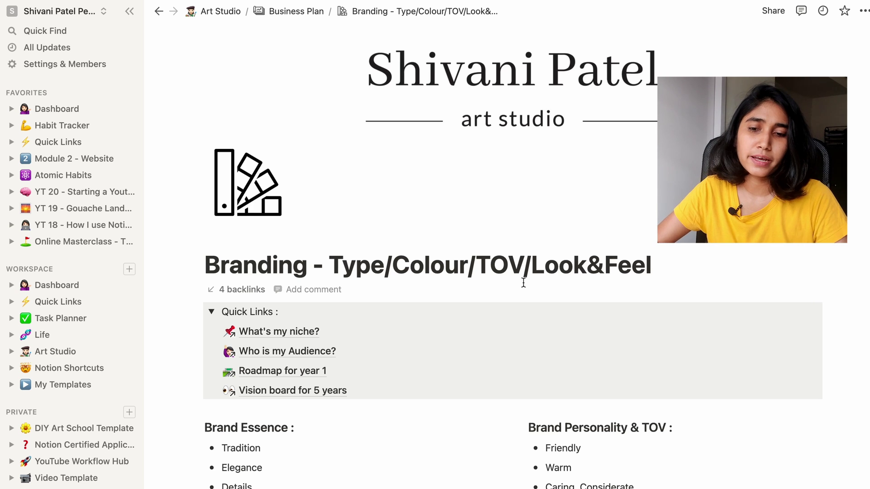
Examine the Quick Links, Brand Essence and Brand Personality & TOV lists on the Branding page.
scroll(523, 282, down, 3)
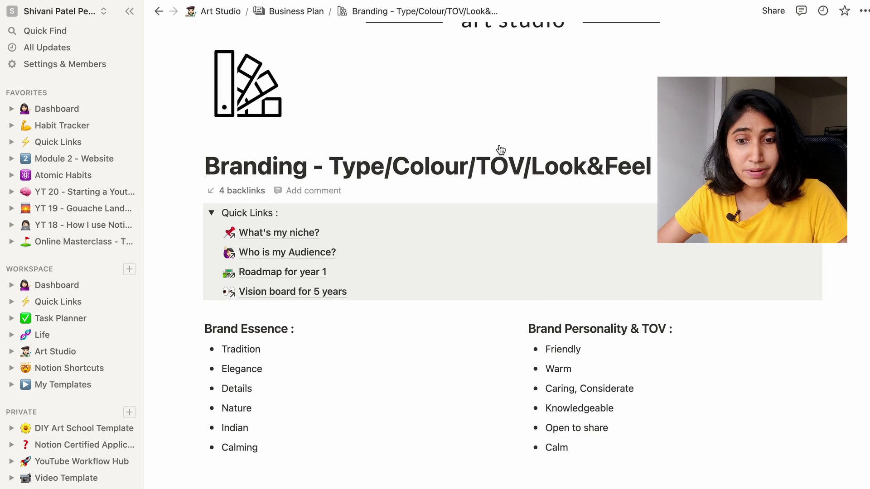
scroll(278, 253, up, 1)
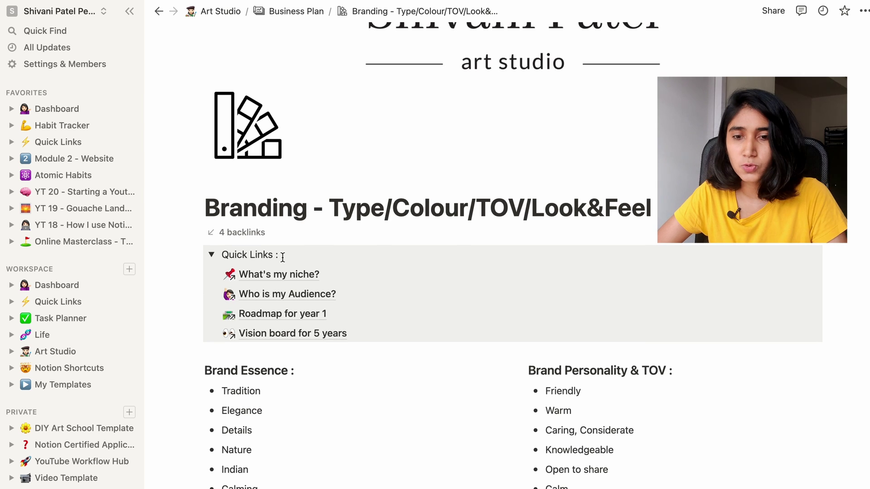
scroll(317, 299, up, 2)
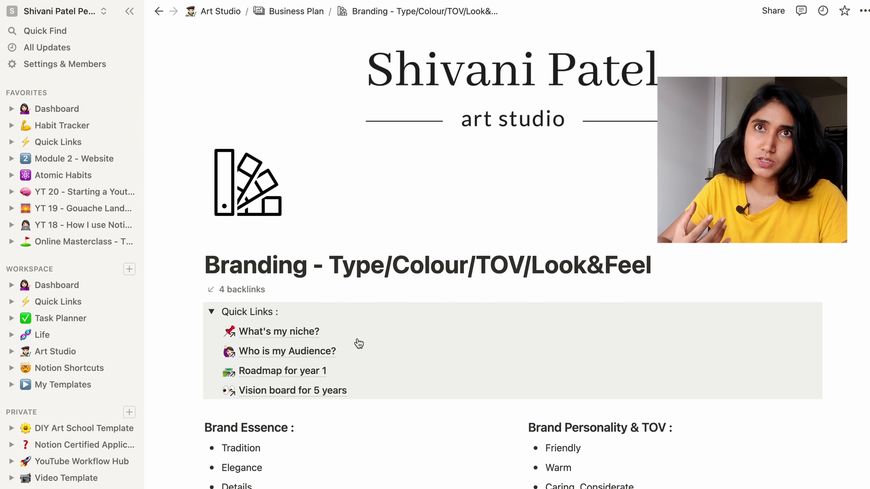
scroll(359, 344, down, 3)
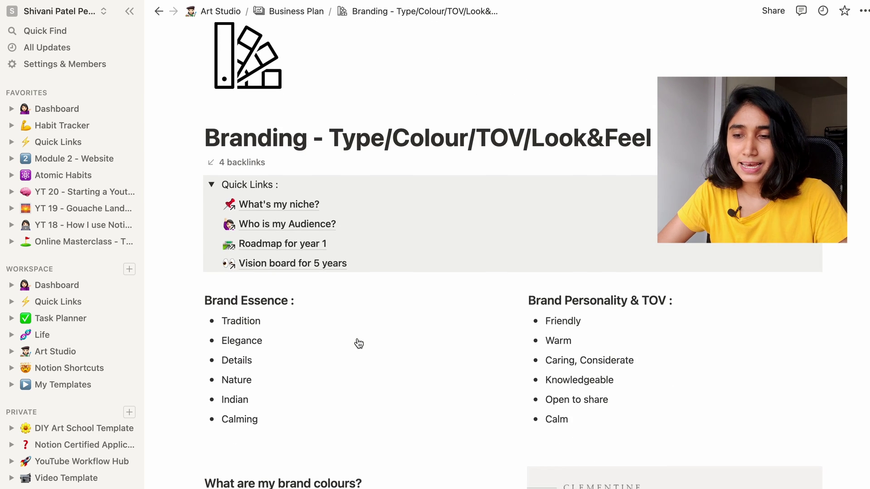
Look through the logo, Fonts list and Mood Board images on the Branding page.
scroll(375, 401, down, 15)
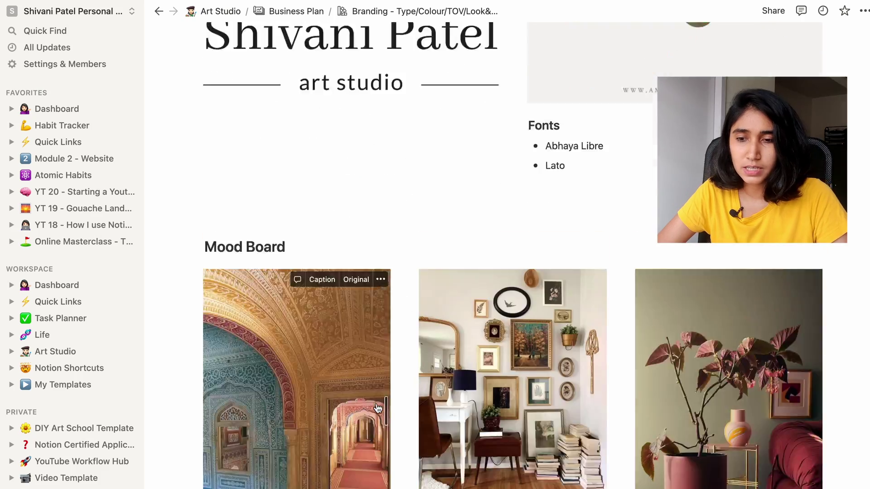
scroll(377, 408, down, 13)
scroll(376, 405, up, 17)
scroll(376, 404, down, 4)
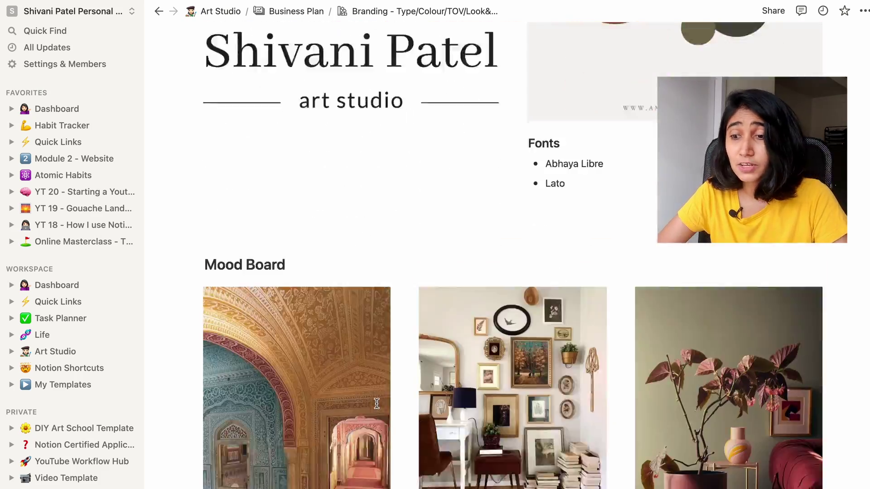
scroll(377, 404, down, 10)
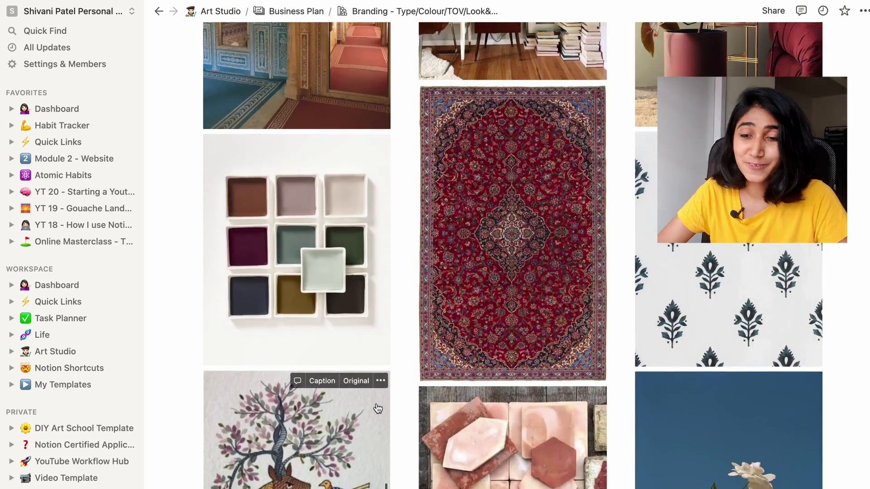
scroll(378, 409, up, 3)
scroll(378, 409, down, 1)
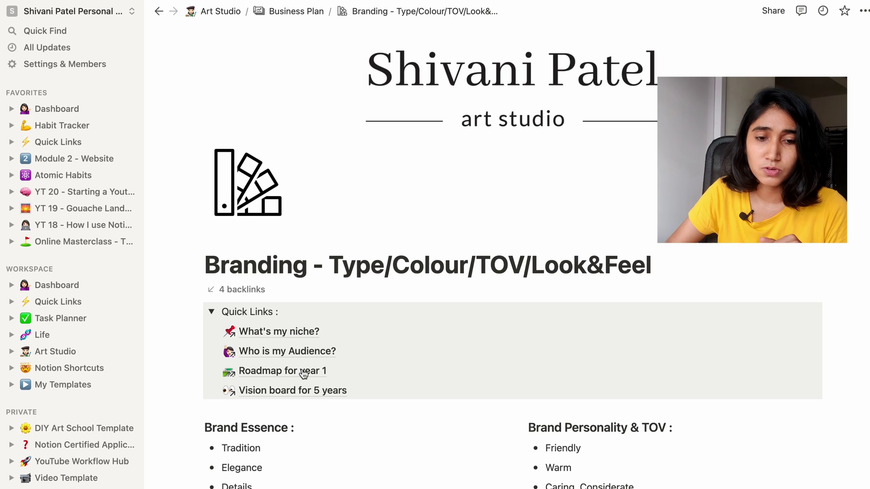
Open the Life page and expand the subpages of Quick Links in the workspace list.
click(42, 335)
click(12, 302)
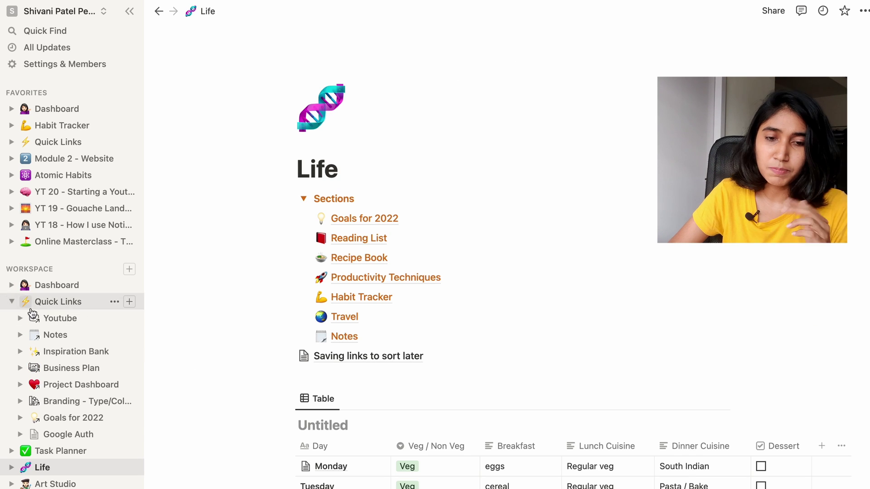
Open the Youtube page from Quick Links and look over its properties and Content Calendar.
click(55, 322)
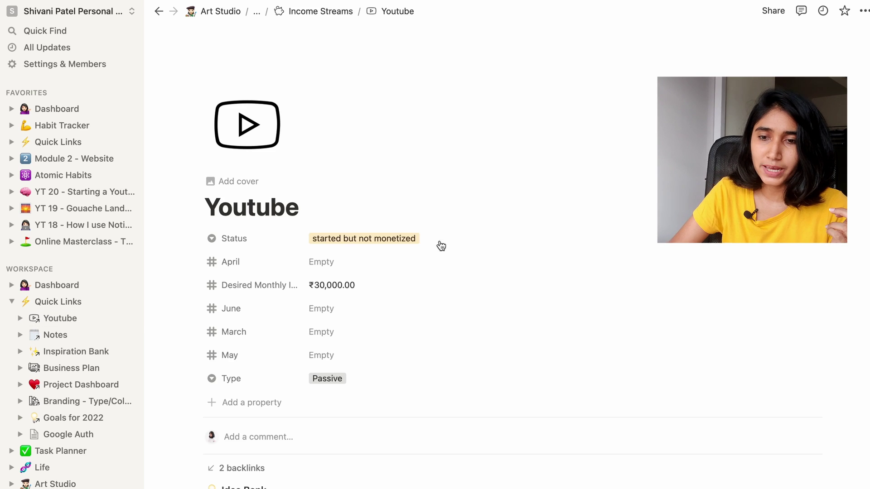
scroll(439, 245, down, 10)
scroll(439, 243, up, 1)
scroll(439, 245, down, 2)
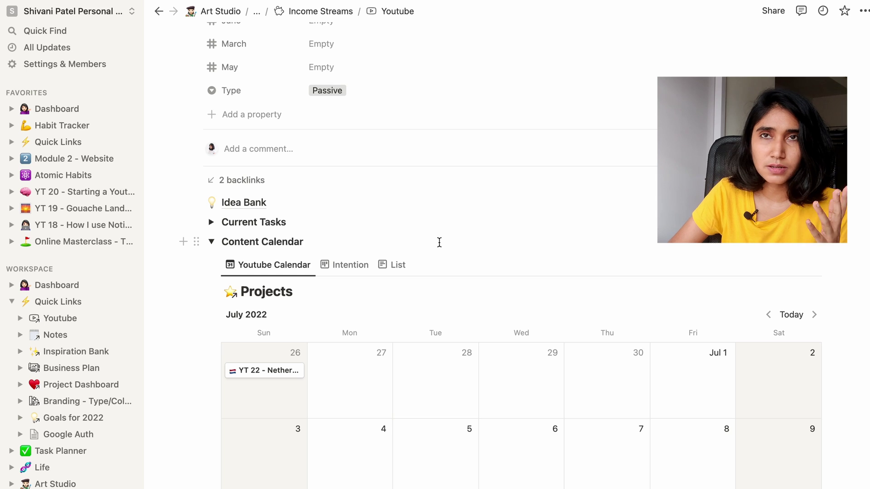
scroll(439, 244, up, 4)
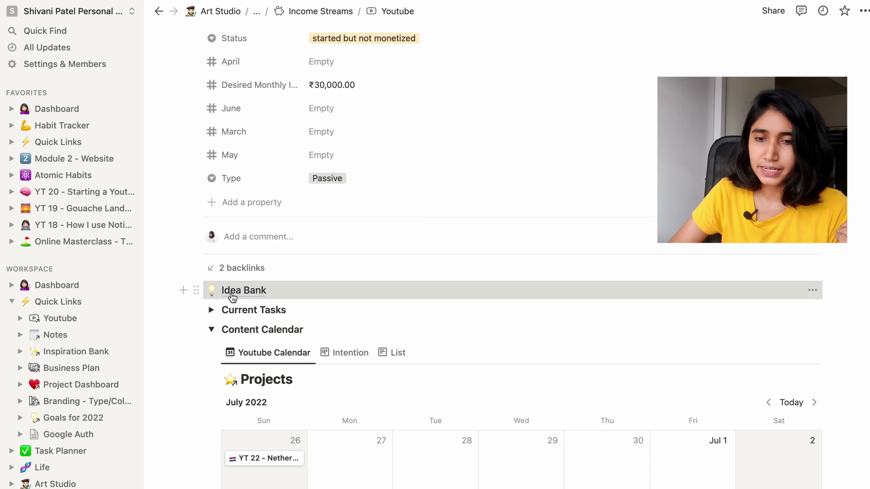
Open the Idea Bank and look through the names and statuses in the Youtube Video Ideas table.
click(230, 299)
scroll(358, 407, down, 15)
scroll(357, 407, down, 20)
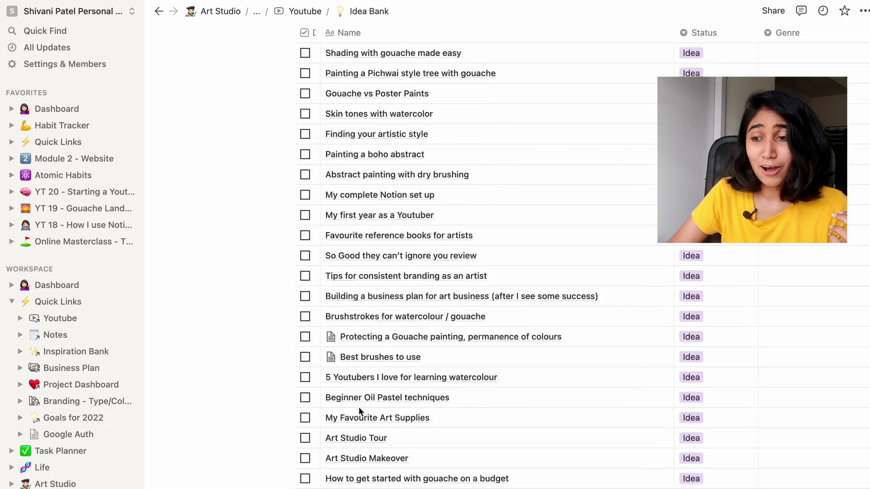
scroll(358, 407, up, 12)
scroll(358, 408, up, 1)
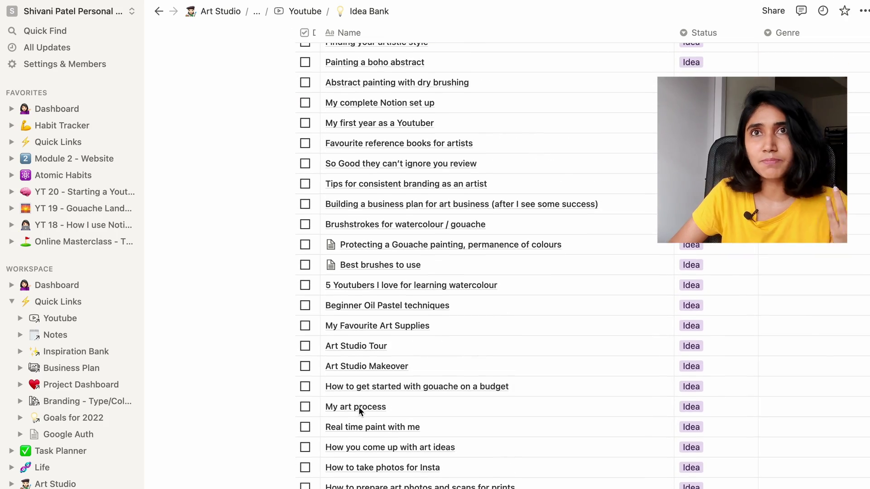
scroll(358, 406, up, 15)
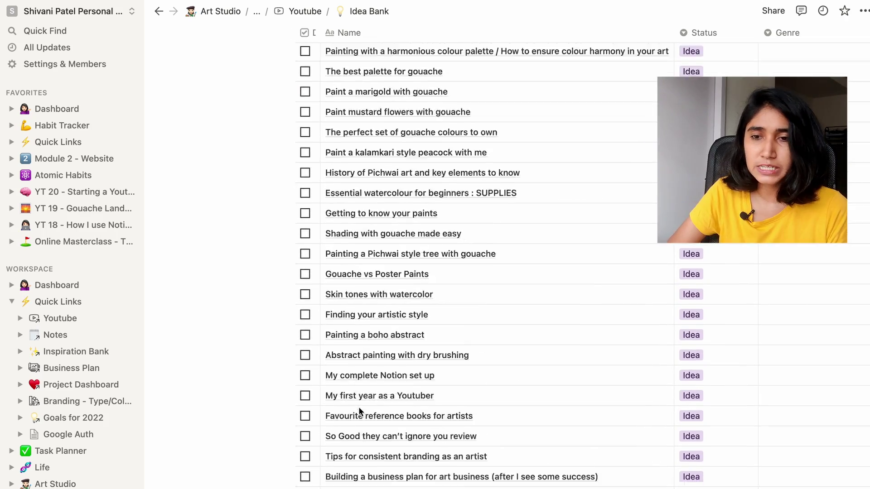
scroll(359, 410, up, 3)
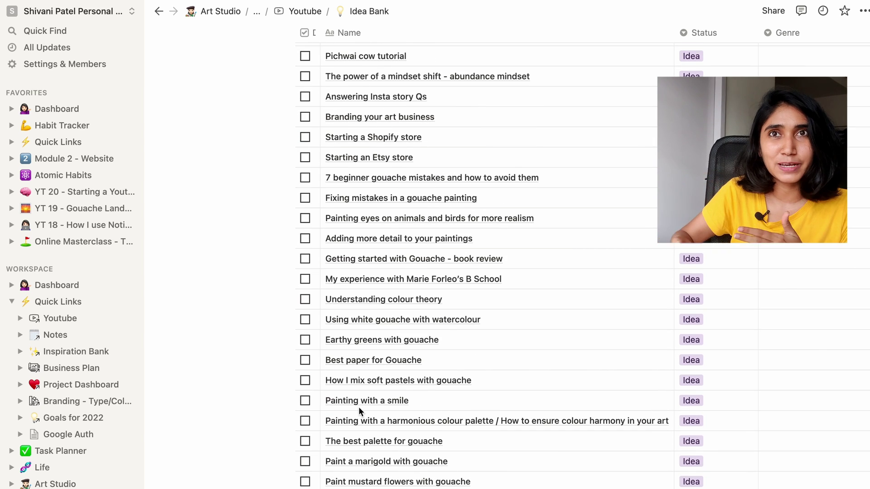
scroll(358, 407, up, 14)
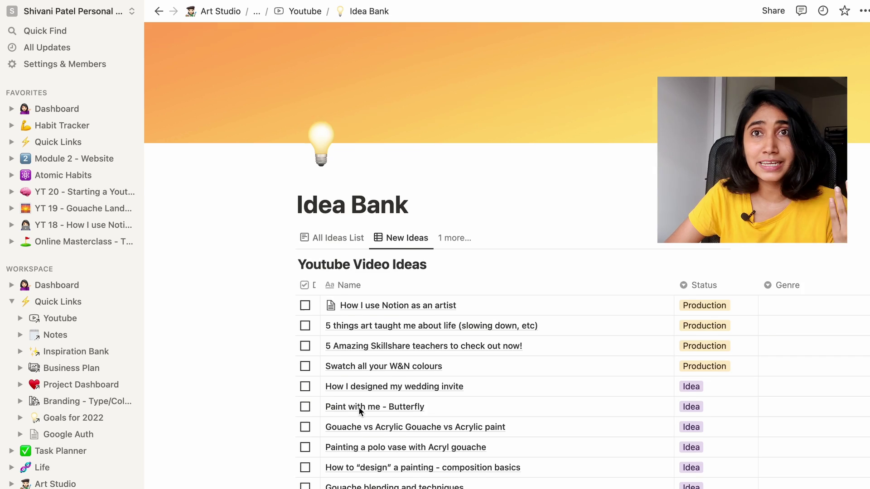
scroll(358, 407, down, 14)
scroll(357, 407, down, 5)
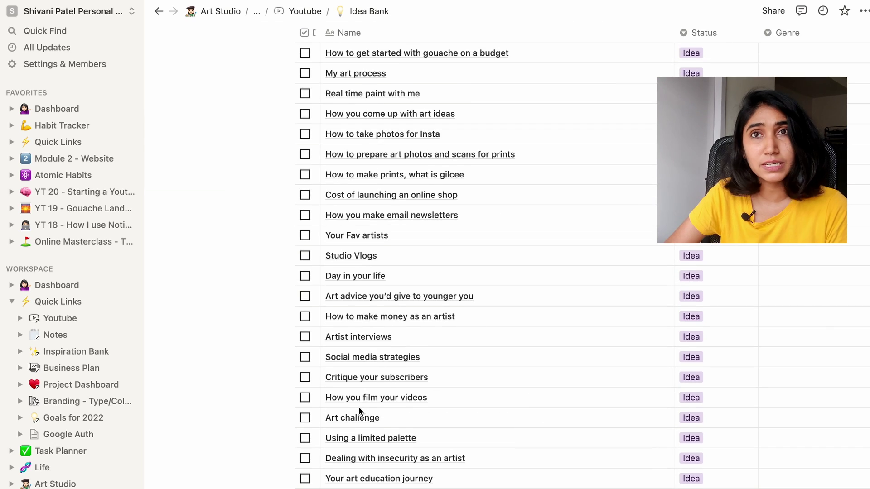
scroll(358, 407, up, 6)
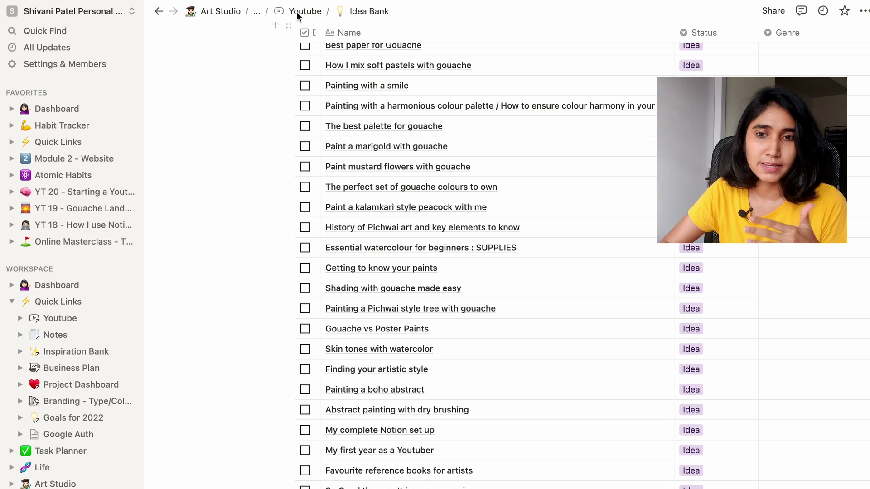
Return to the Youtube page and view the May 2022 entries in the Content Calendar.
click(296, 12)
scroll(404, 303, down, 10)
scroll(405, 303, up, 5)
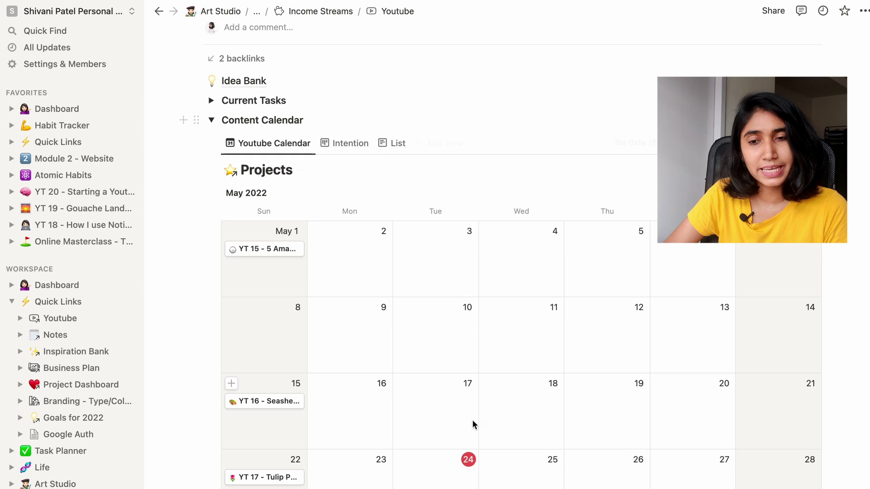
scroll(530, 270, down, 2)
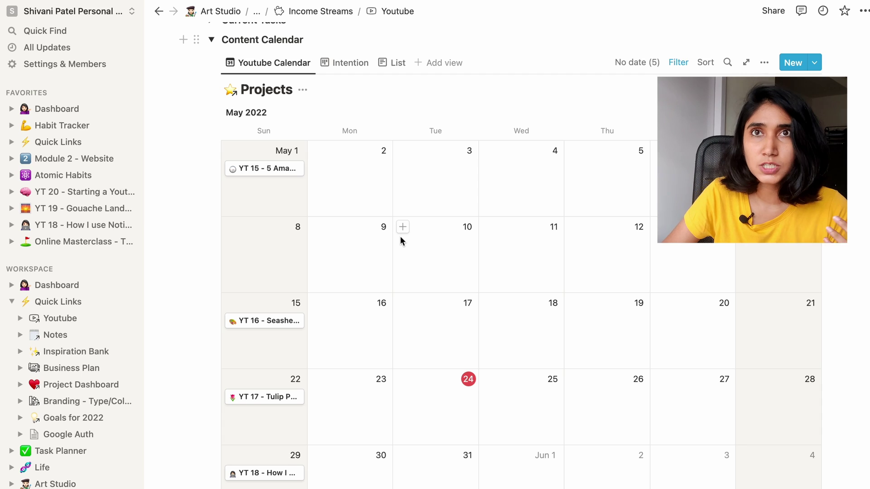
Open the source Projects database, look through its grouped project cards and return to the Youtube page.
click(257, 91)
scroll(469, 209, down, 10)
scroll(469, 208, down, 4)
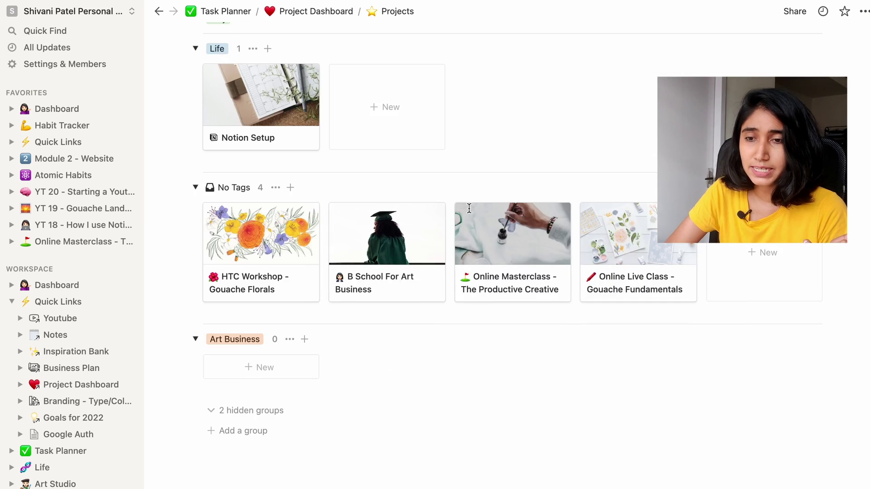
scroll(469, 208, up, 15)
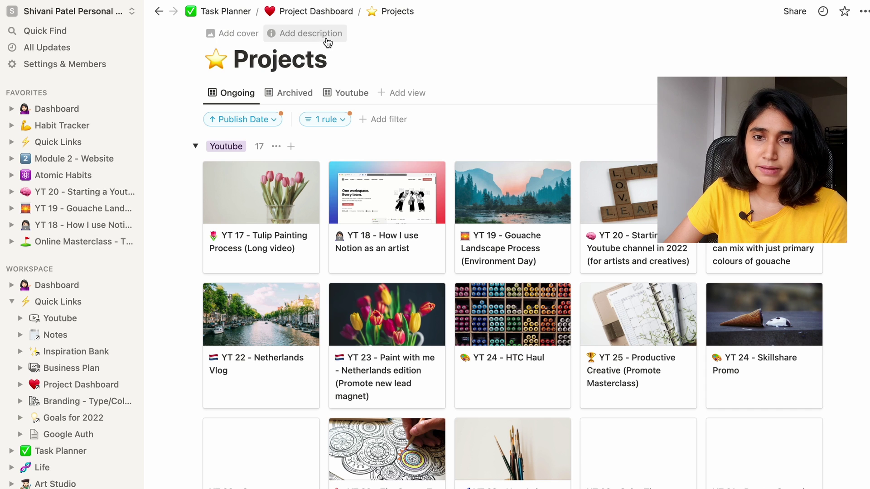
click(158, 17)
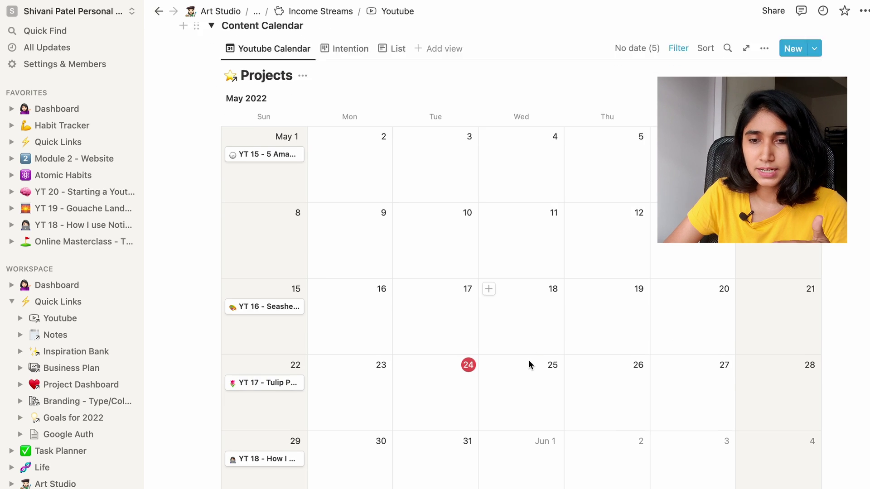
Show April 2022 in the Content Calendar and open the YT 10 - Trying out acrylic gouache project as a full page.
scroll(528, 363, down, 1)
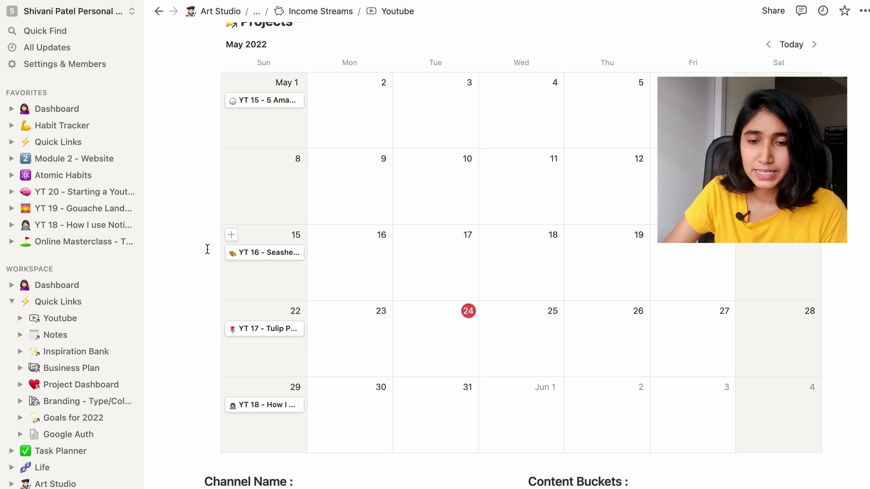
scroll(400, 151, up, 3)
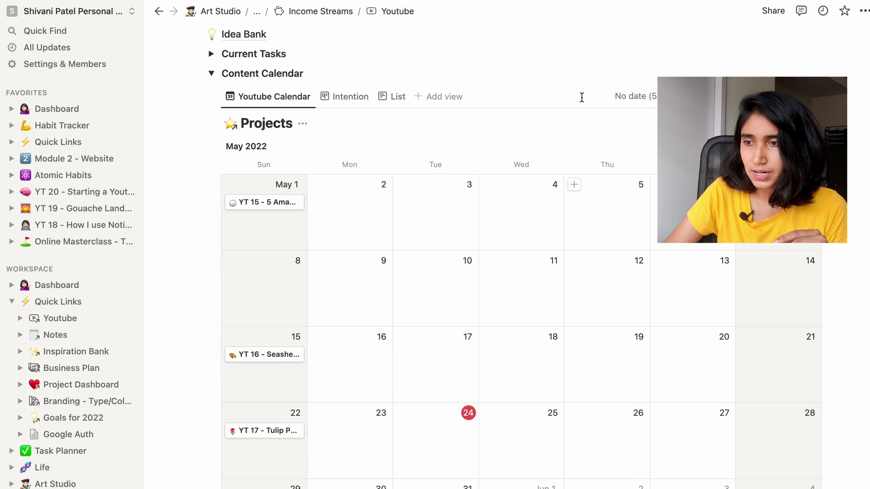
click(804, 146)
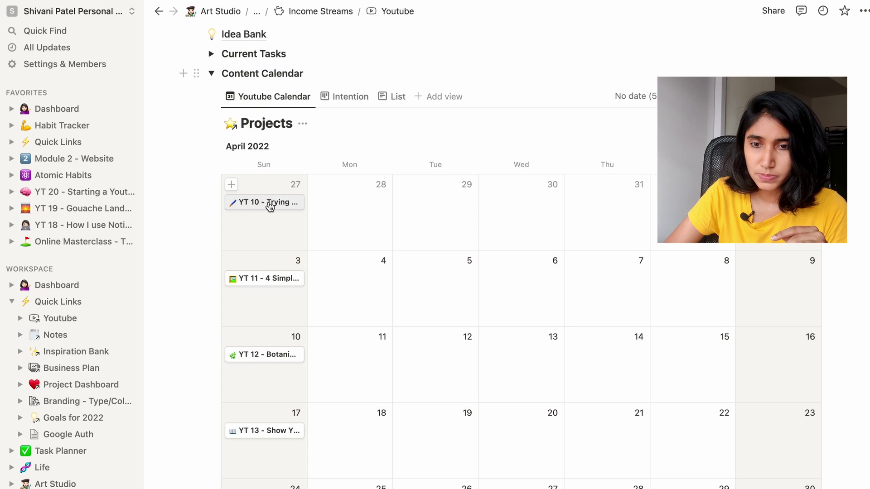
click(270, 205)
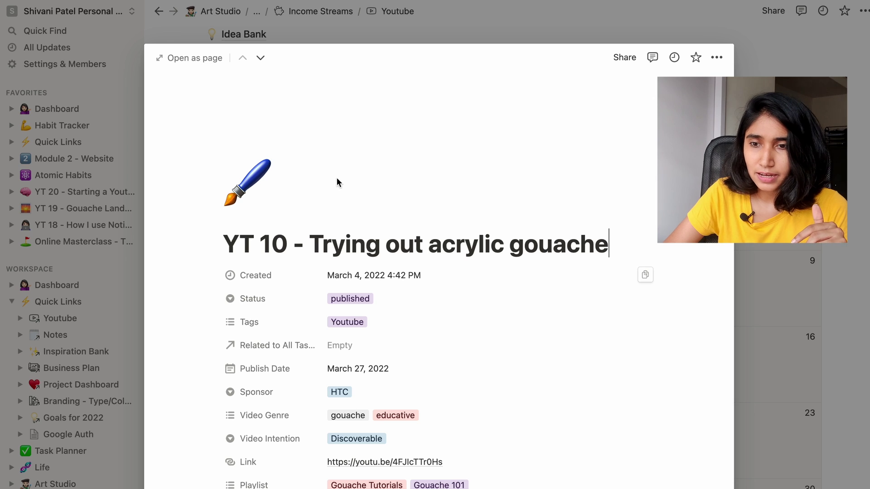
click(193, 58)
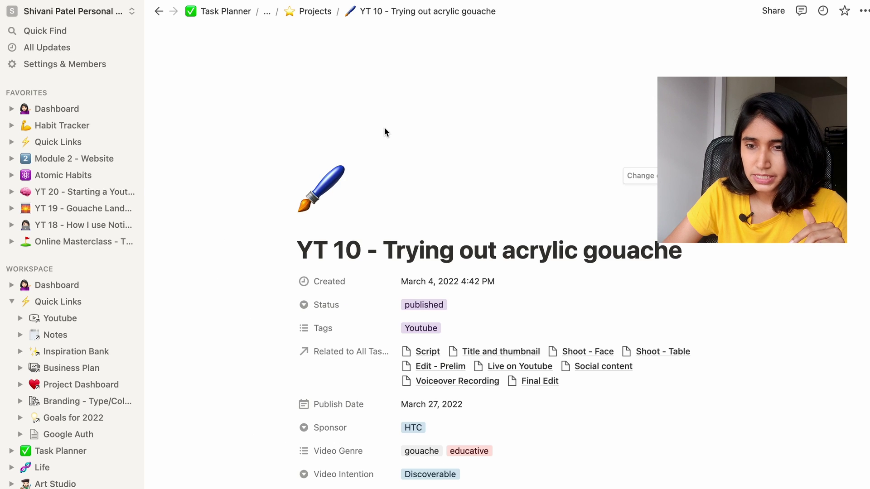
scroll(818, 404, down, 1)
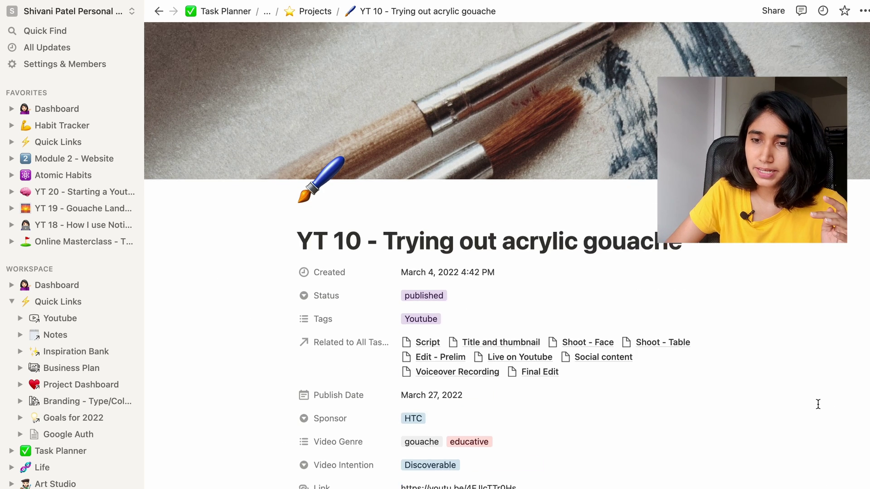
Examine the title ideas, thumbnail references and production, publishing and promotion checklists on the YT 10 project page.
scroll(818, 404, down, 10)
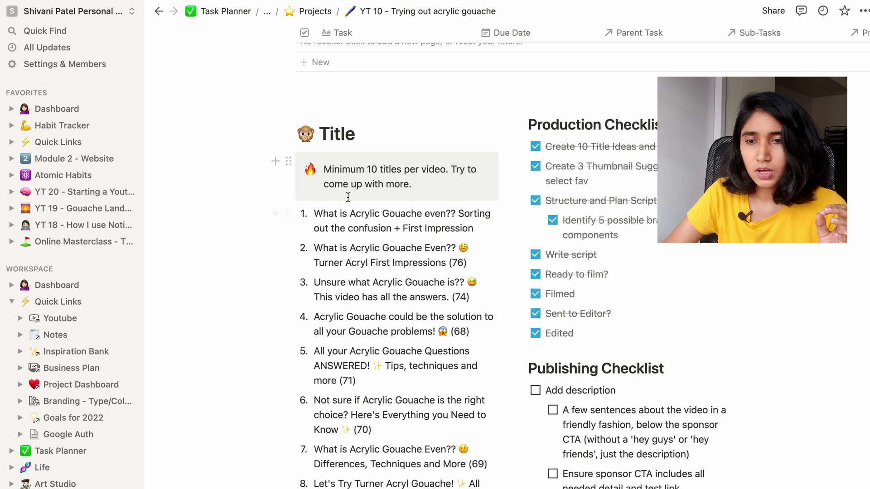
scroll(409, 410, down, 6)
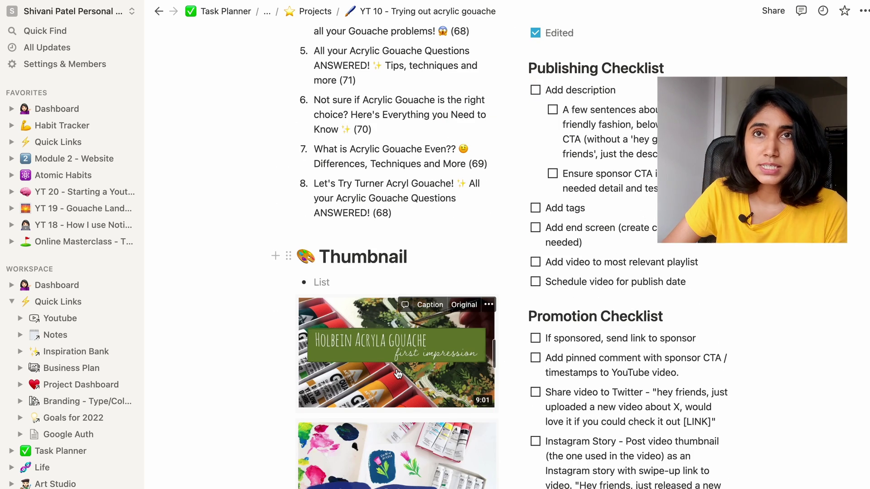
scroll(398, 375, down, 6)
scroll(327, 124, up, 4)
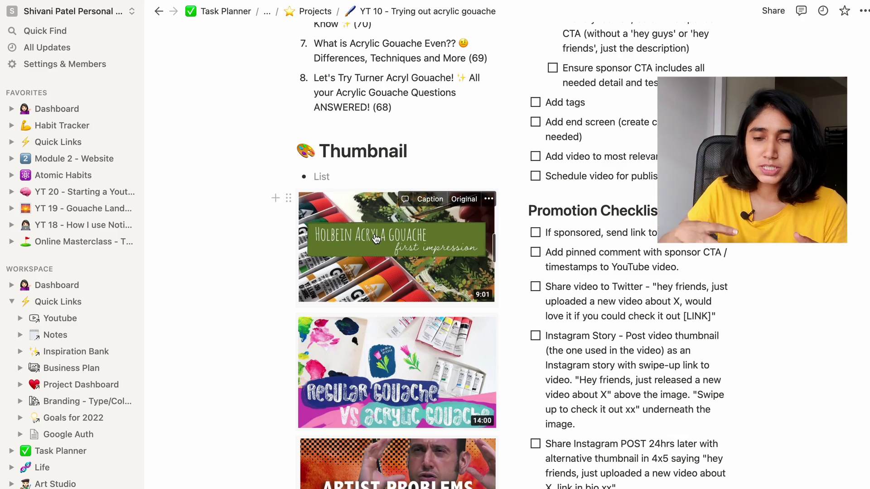
scroll(375, 235, up, 9)
Look through the Remix Checklist and the HIVEs Framework script notes on the YT 10 project page.
scroll(375, 234, down, 20)
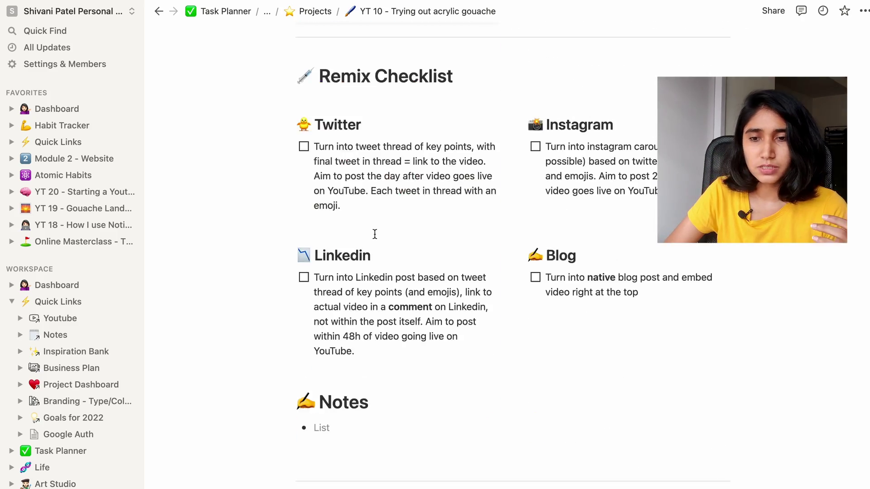
scroll(375, 234, down, 5)
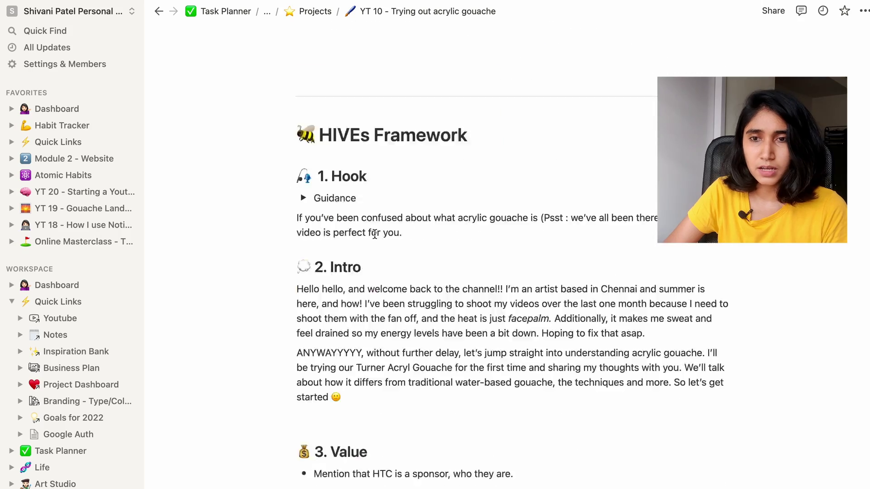
scroll(375, 235, up, 20)
scroll(375, 238, down, 20)
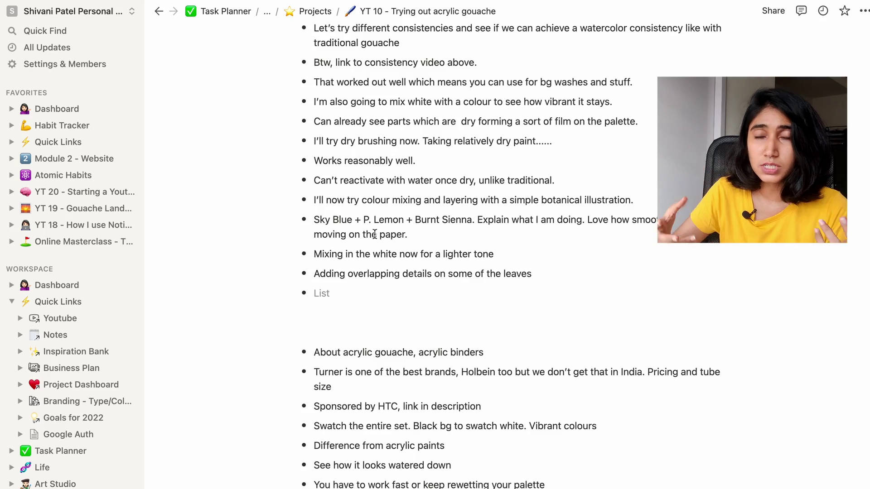
scroll(376, 234, down, 5)
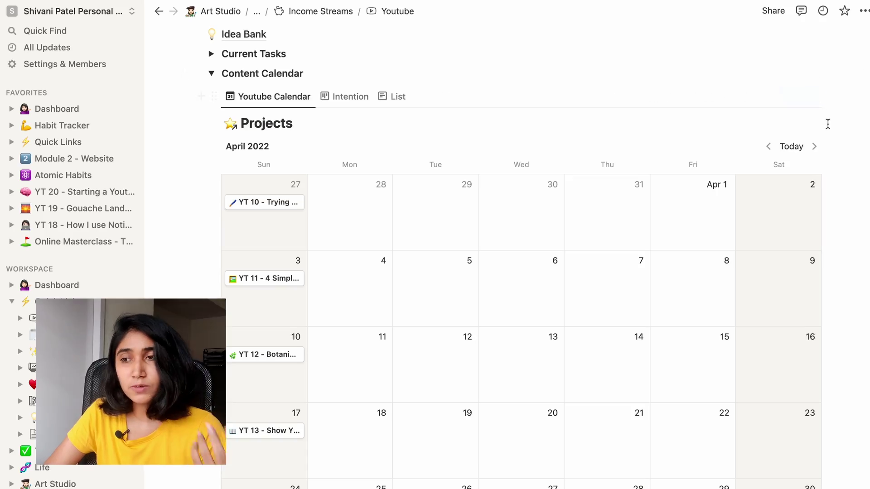
Create a new project in the Content Calendar from the New Youtube Video template.
mouse_move(538, 86)
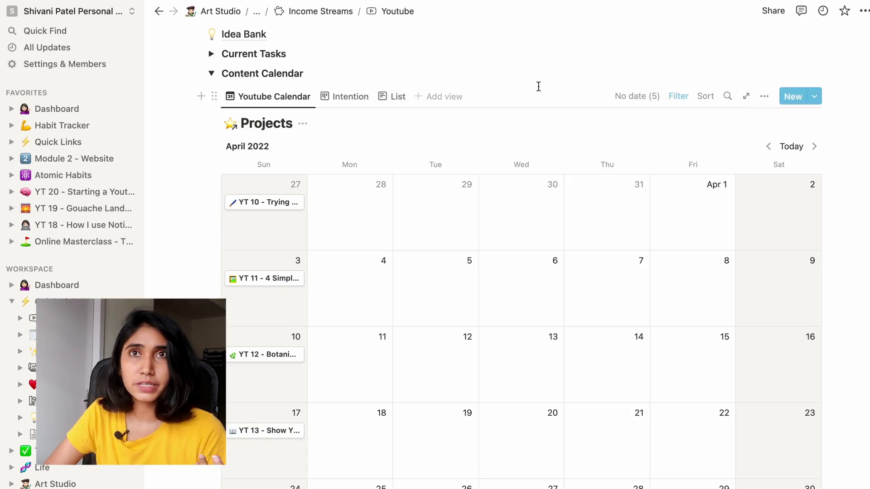
click(814, 96)
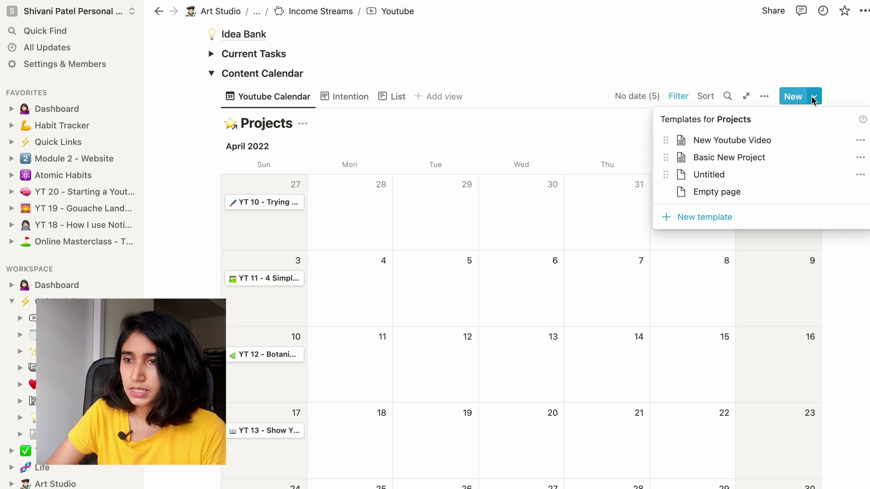
click(759, 142)
Look through the new video page's properties, All Tasks table, Title and Thumbnail sections and checklists.
scroll(429, 344, down, 5)
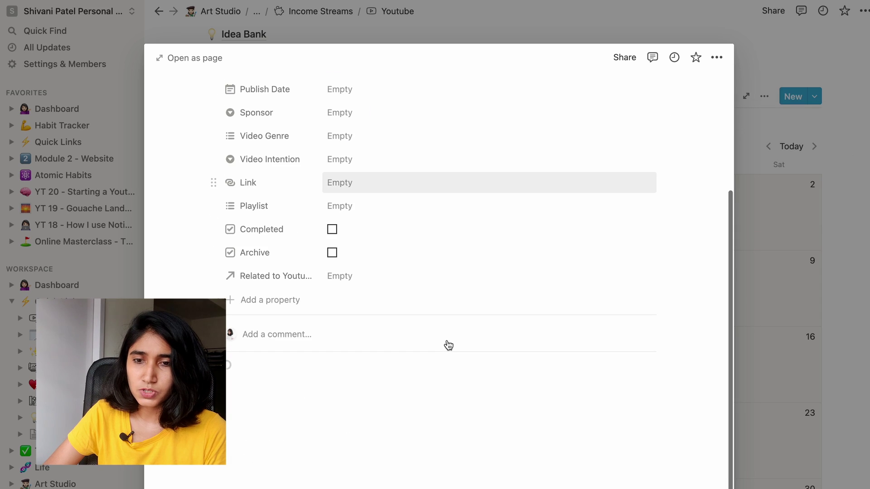
scroll(319, 468, down, 1)
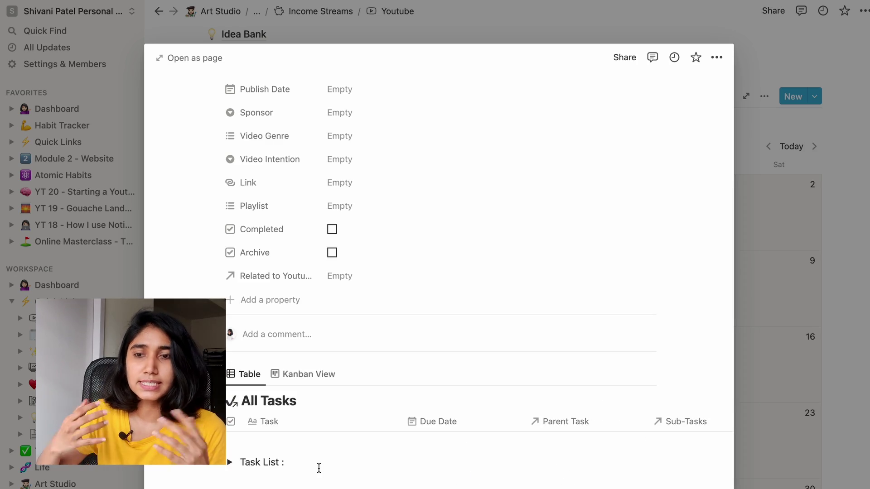
scroll(320, 473, down, 20)
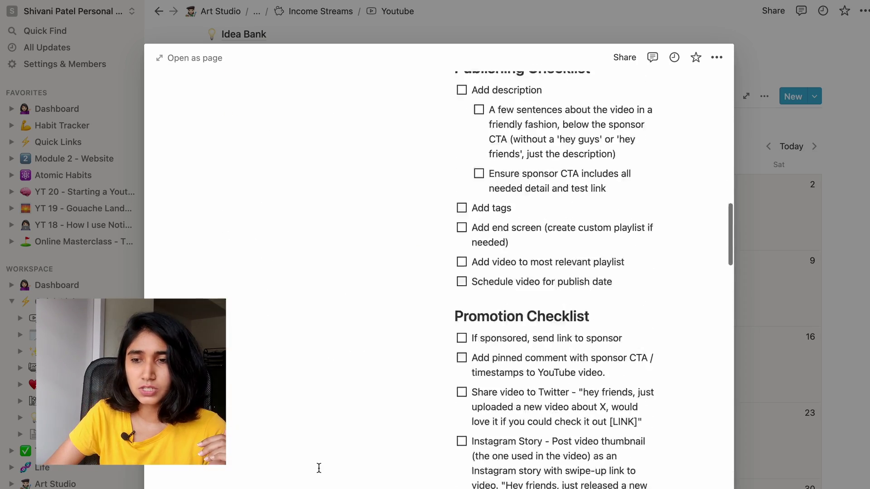
scroll(319, 468, down, 10)
scroll(317, 468, up, 20)
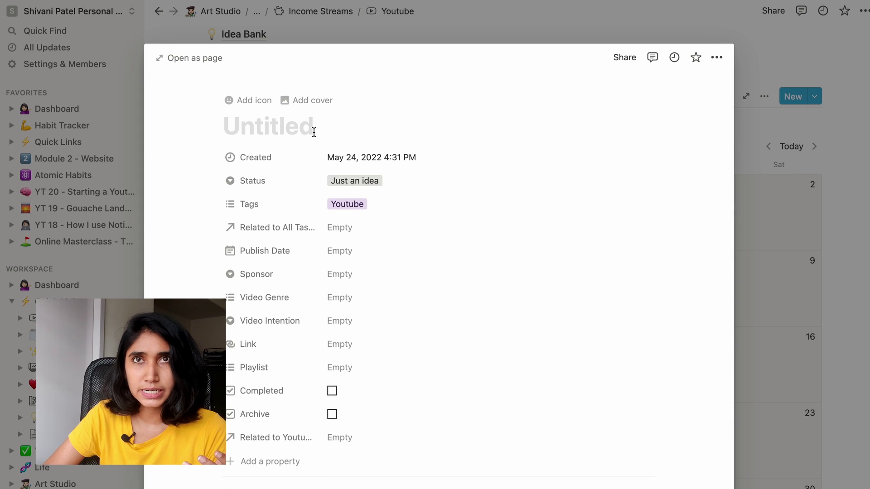
scroll(351, 202, down, 10)
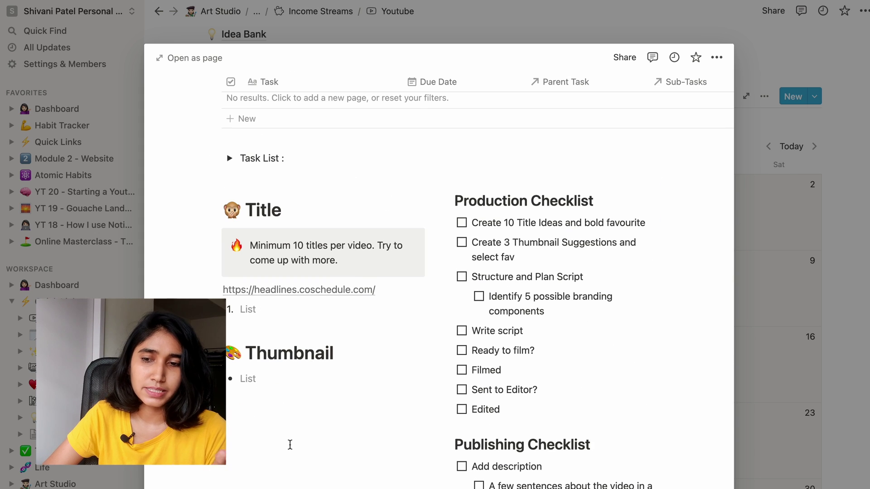
Expand the Task List and move all its tasks into the All Tasks table, keeping the table's sorting.
scroll(320, 361, up, 1)
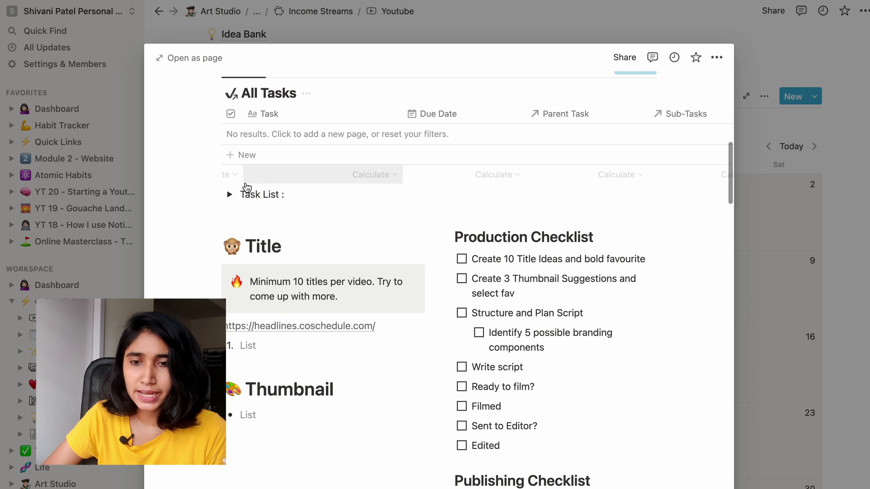
click(229, 194)
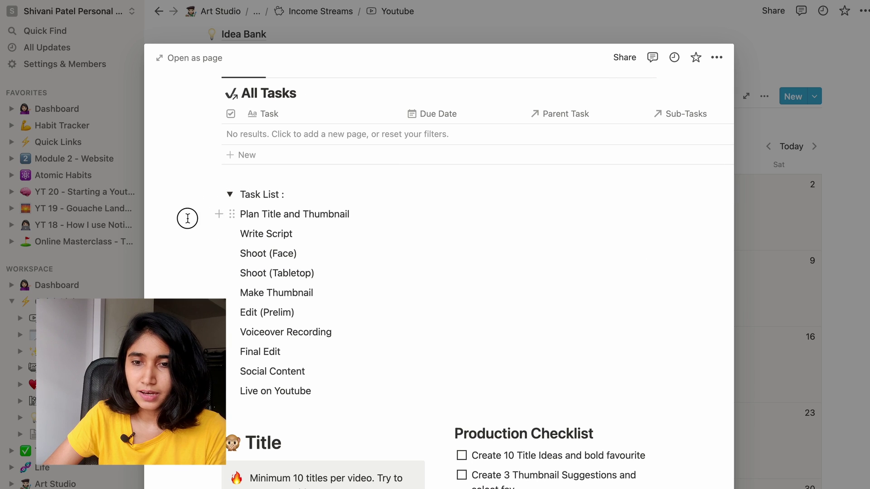
drag(188, 218, 385, 397)
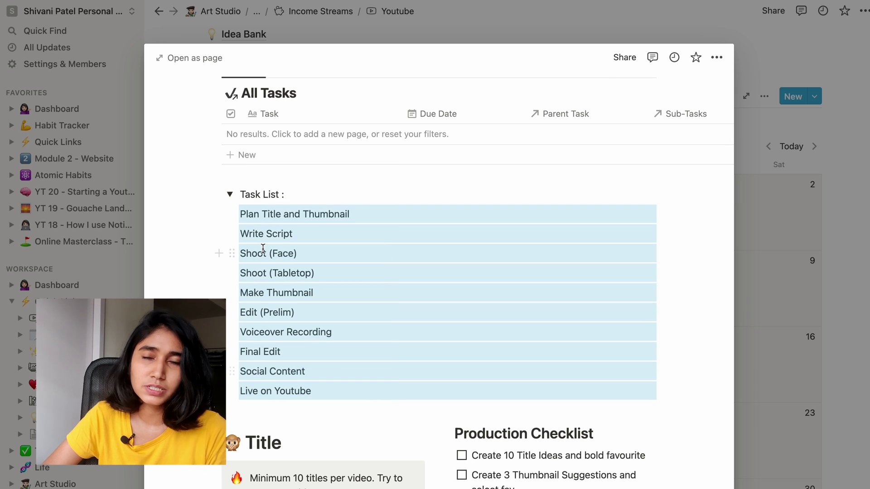
drag(232, 214, 248, 139)
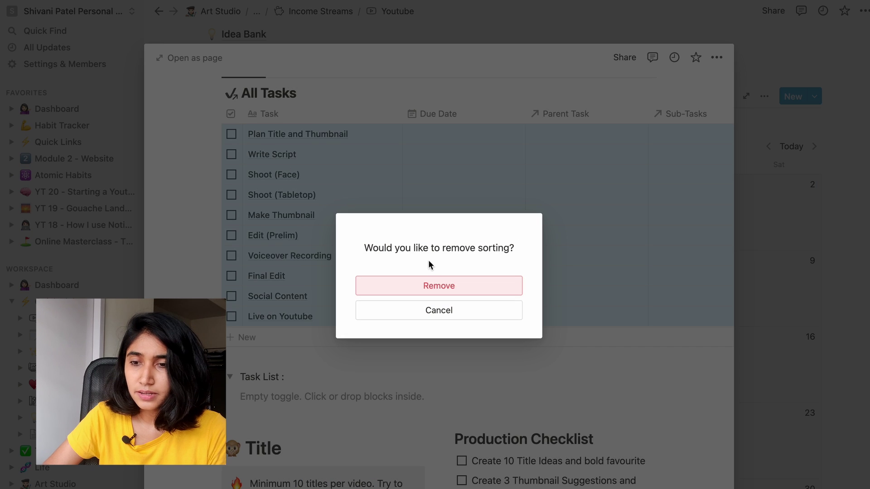
click(449, 310)
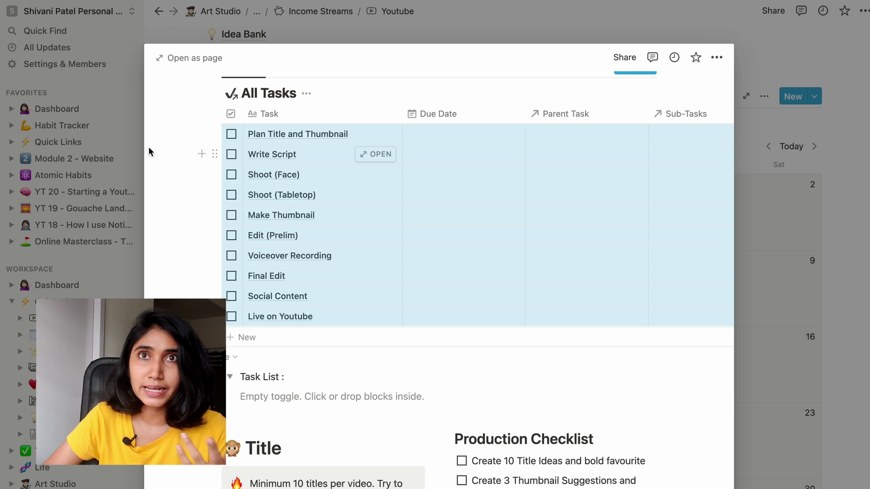
Set the Plan Title and Thumbnail task's due date to May 24, 2022 and name the project "YT Dummy Project".
click(467, 134)
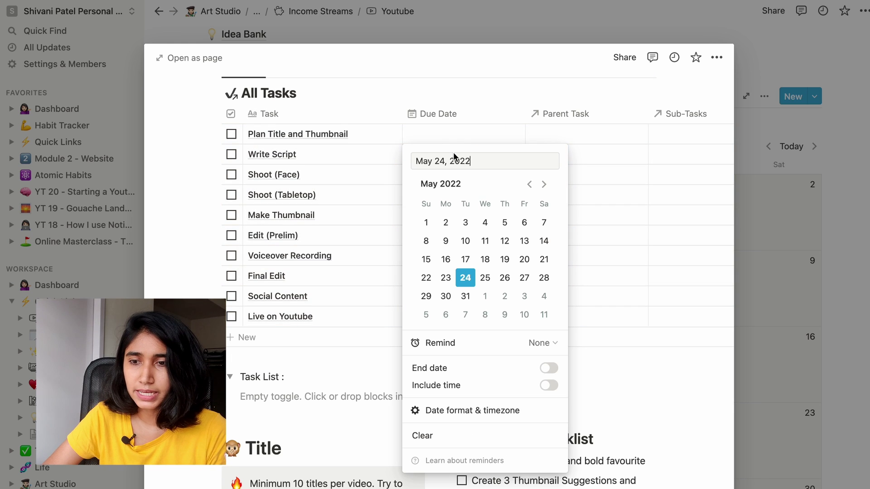
click(467, 279)
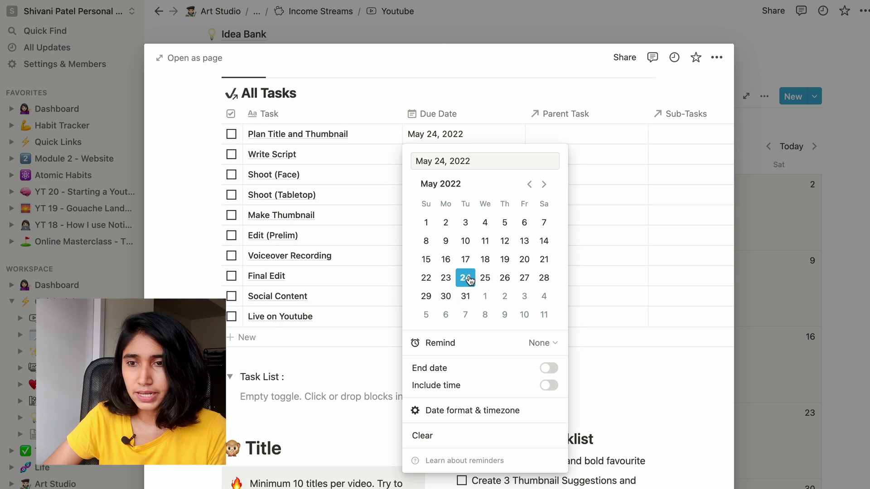
text(T Dummy Project)
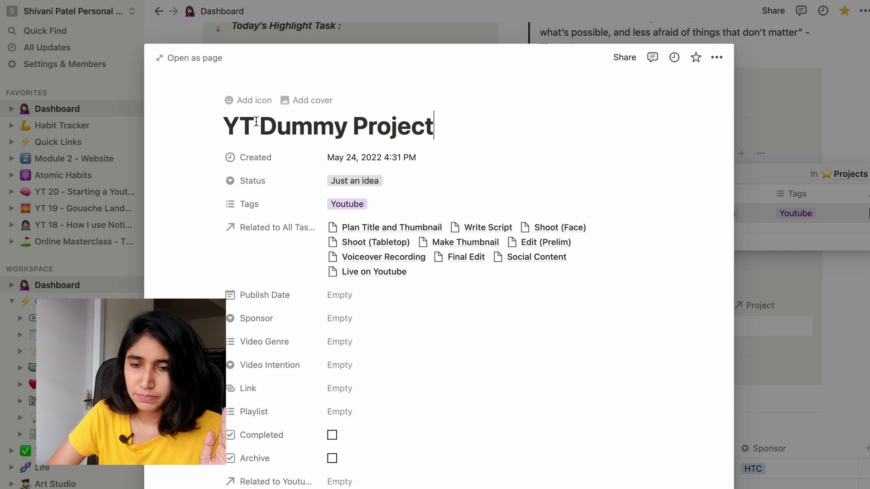
Check the Plan Title and Thumbnail due date on the project page and return to the Dashboard's Today view of upcoming tasks.
scroll(255, 121, down, 10)
click(431, 184)
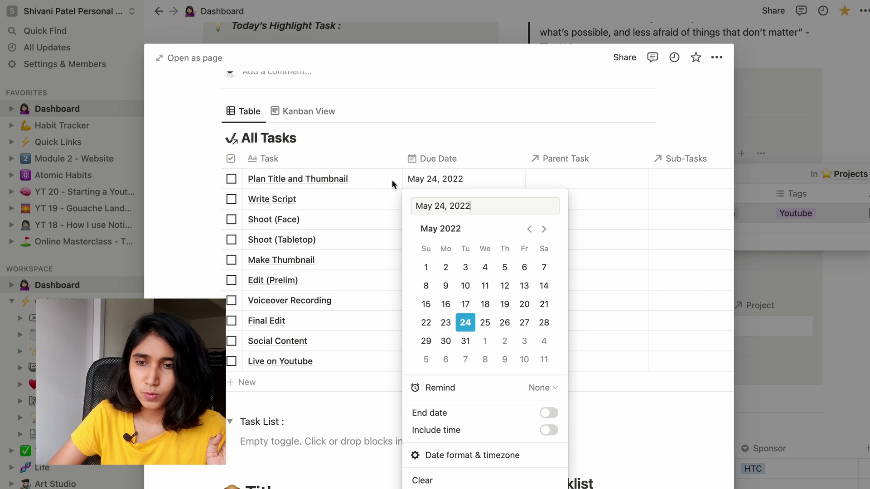
key(Escape)
click(785, 131)
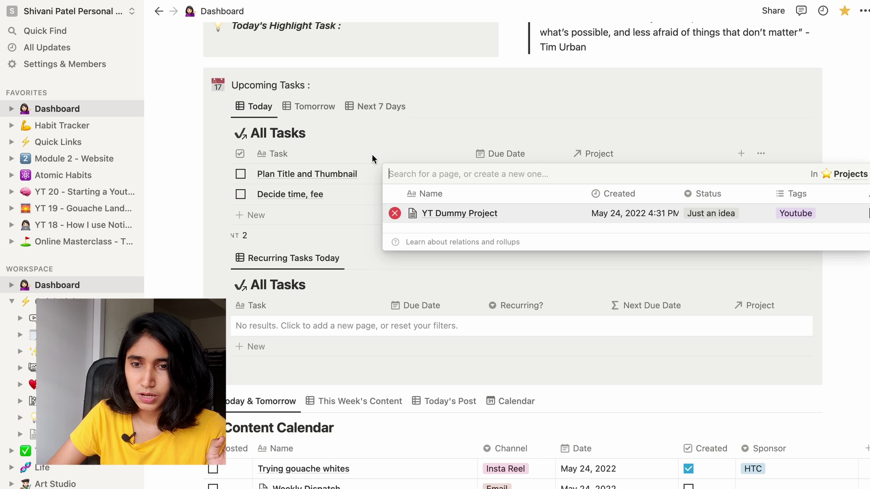
key(Escape)
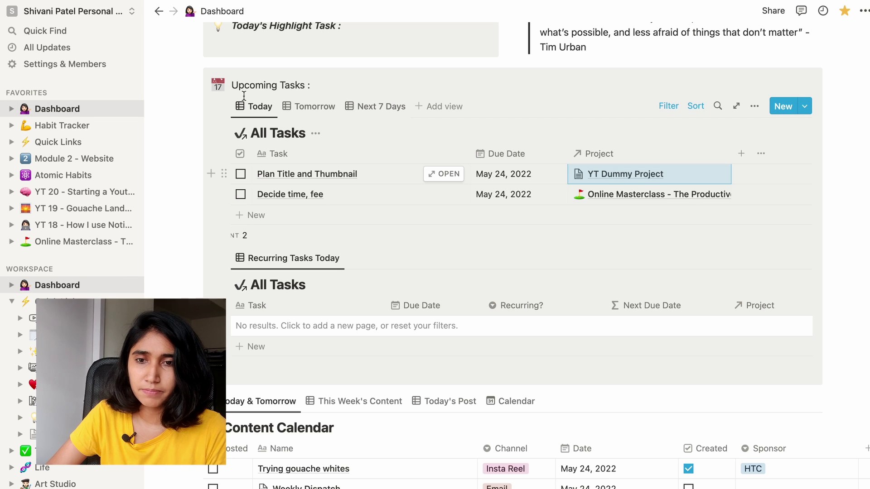
click(254, 109)
click(254, 109)
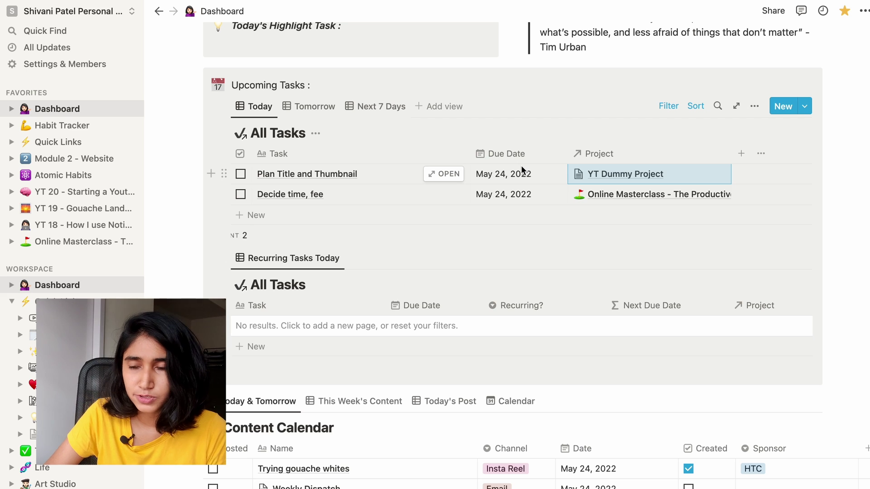
Open the Notes page from Quick Links, view its Business notebook and return to the list of notebooks.
scroll(253, 199, down, 10)
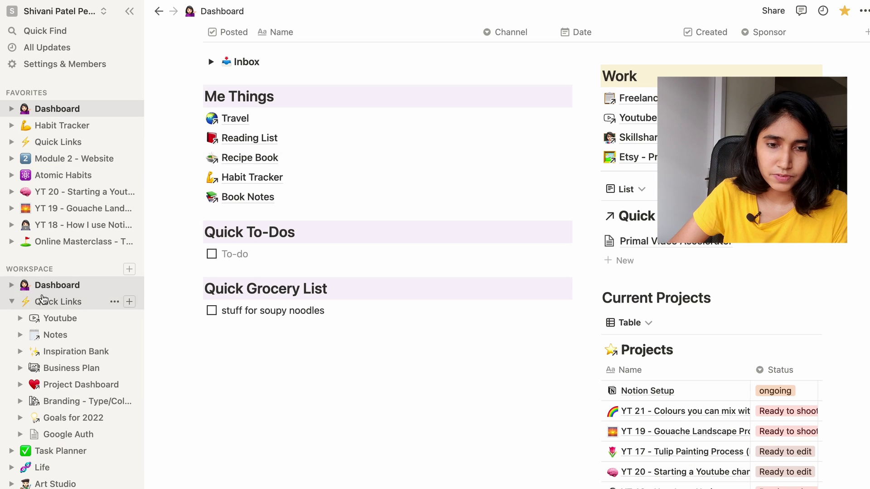
click(43, 335)
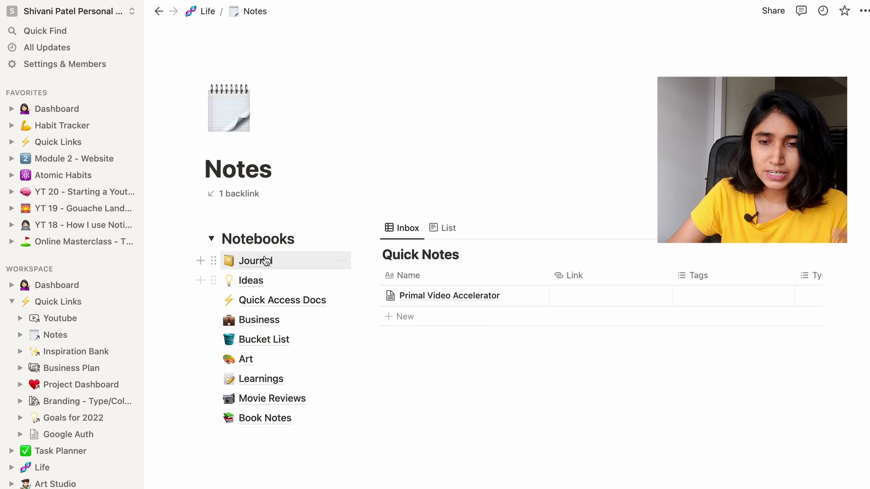
click(289, 318)
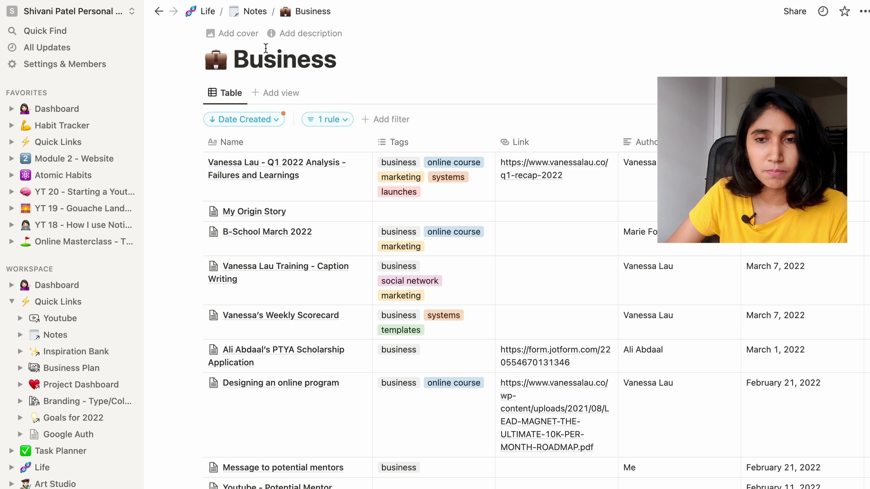
click(250, 11)
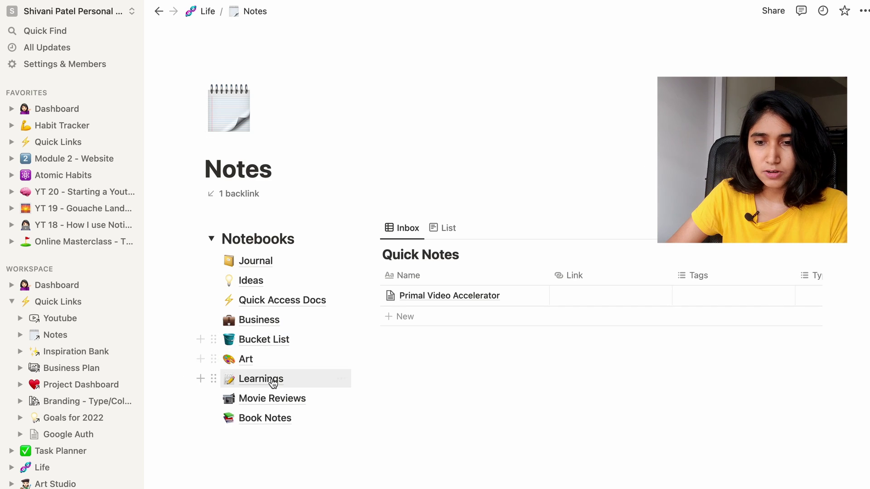
View the Book Notes notebook, go back to the Notes page and reopen Book Notes.
click(266, 417)
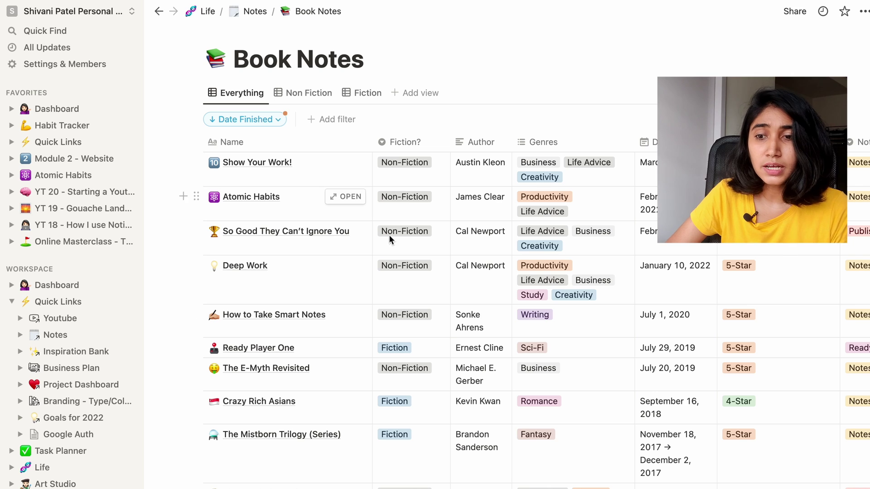
click(251, 14)
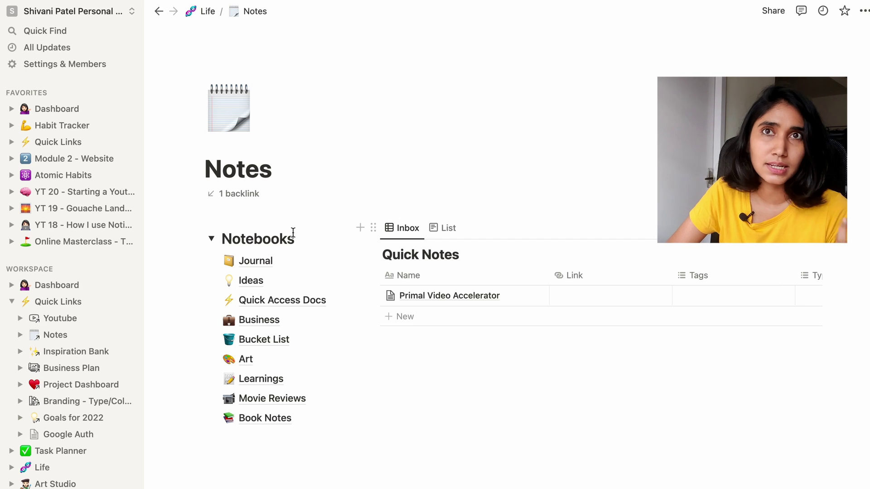
click(261, 422)
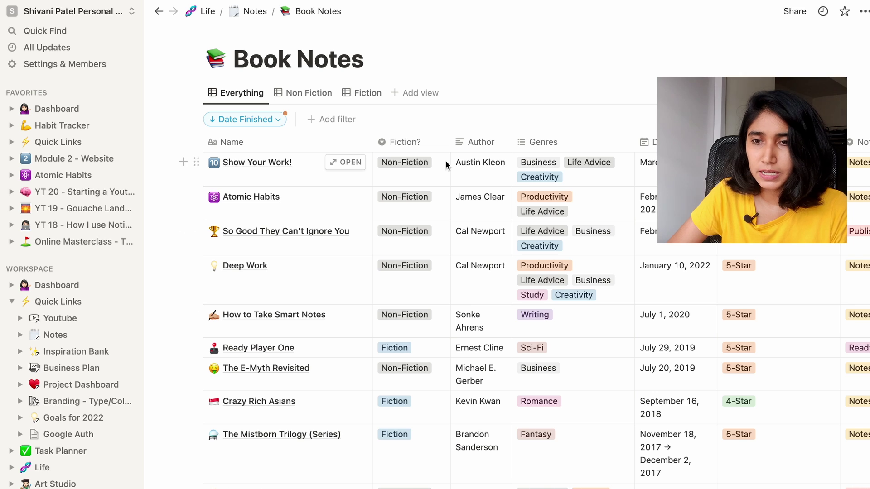
Look through the Show Your Work! book notes, including the summary, impressions and chapter notes, and close the entry.
click(338, 163)
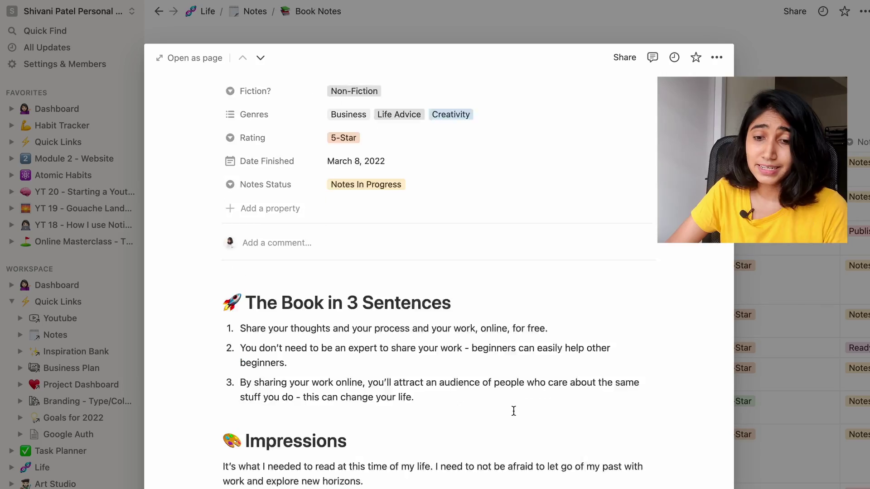
scroll(512, 410, down, 15)
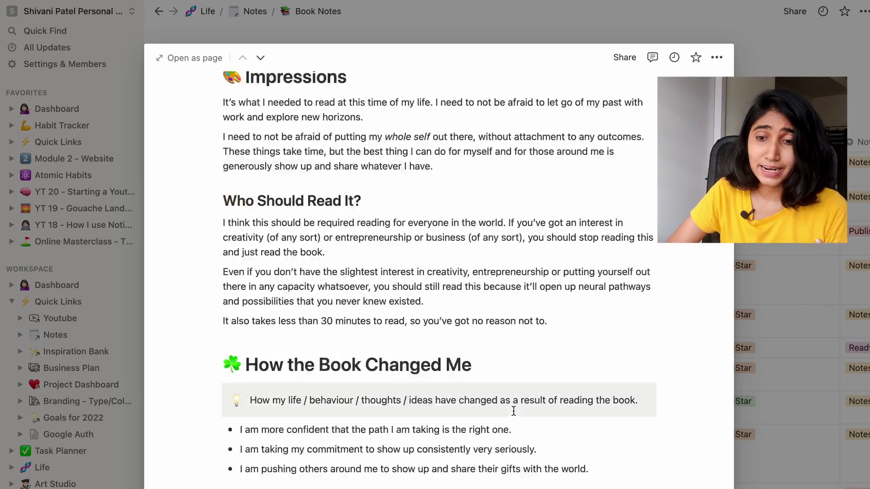
scroll(514, 411, down, 20)
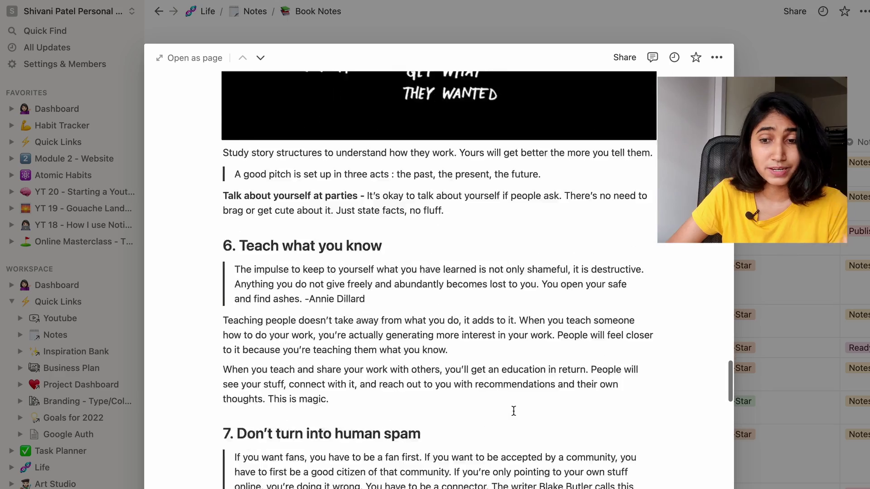
scroll(514, 411, down, 10)
scroll(513, 411, up, 20)
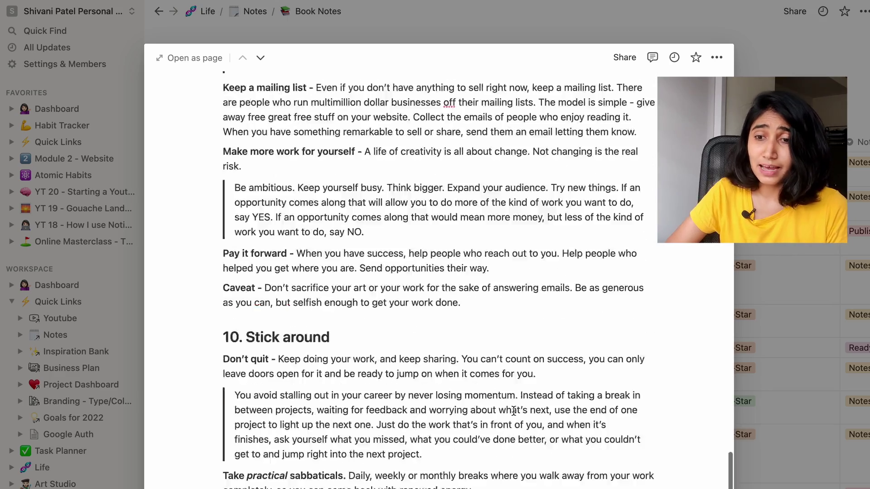
click(819, 251)
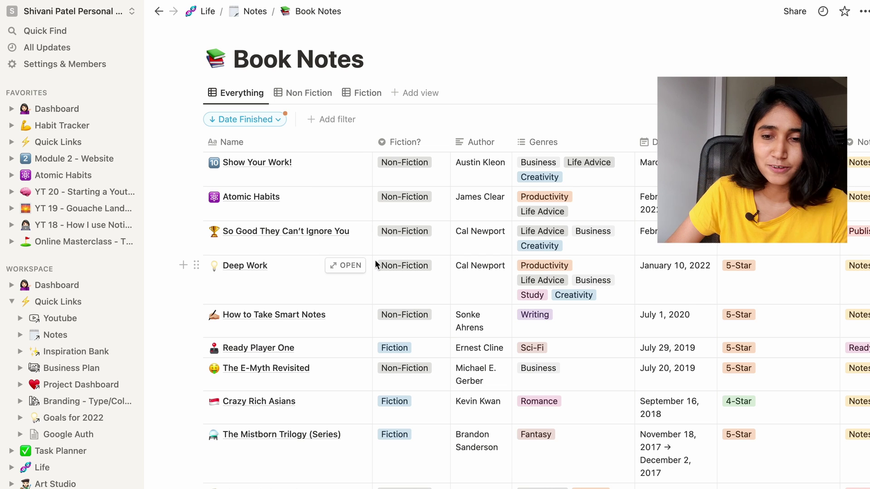
mouse_move(610, 3)
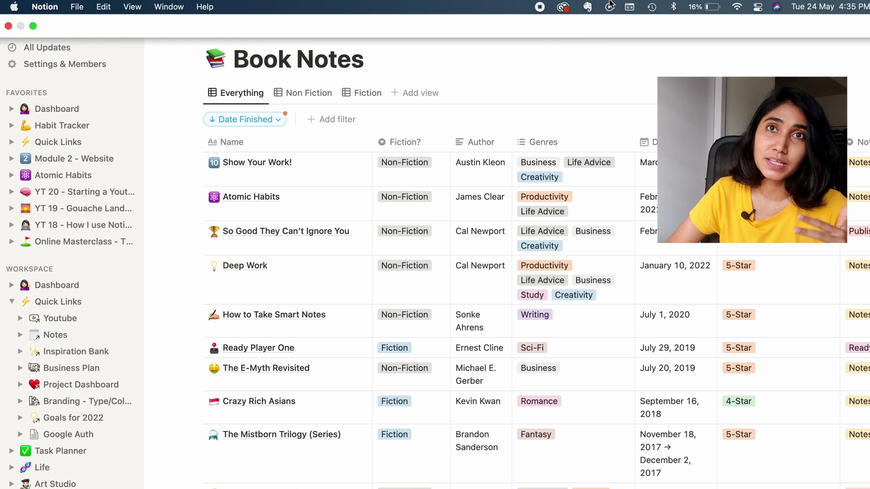